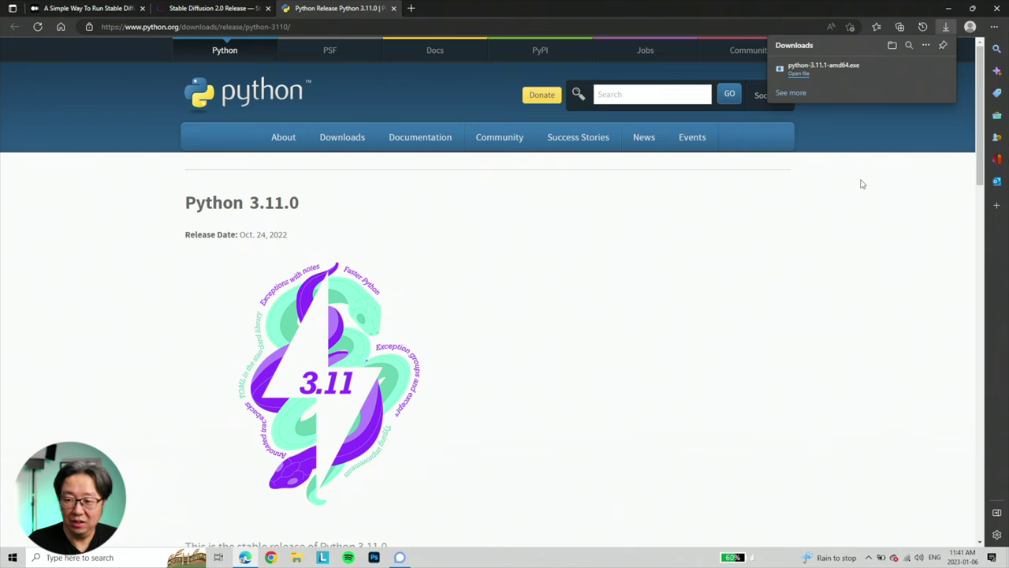
# - Run the downloaded python-3.11.1-amd64.exe installer, install Python with the default settings and close the setup
pyautogui.click(799, 75)
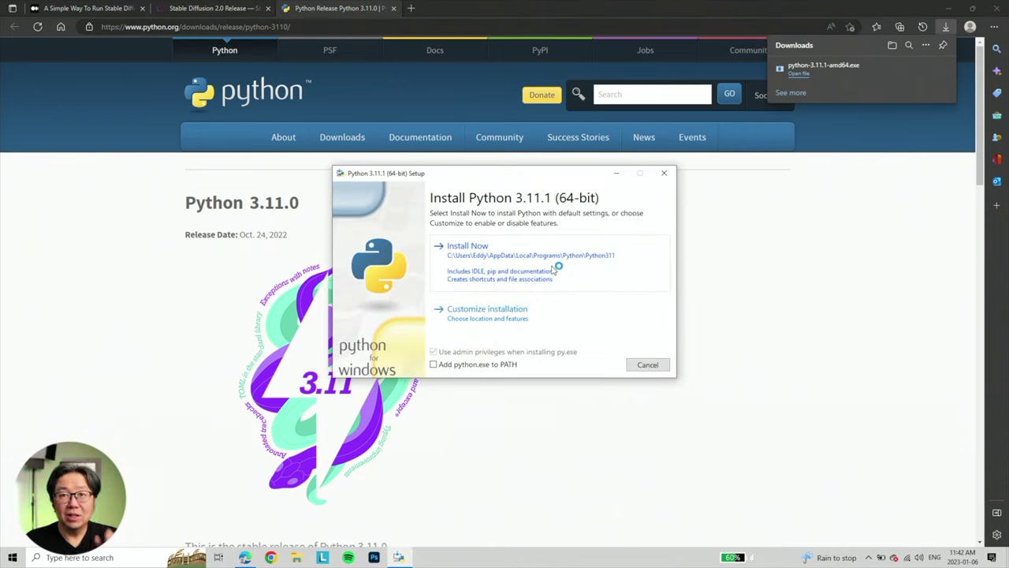
pyautogui.click(554, 270)
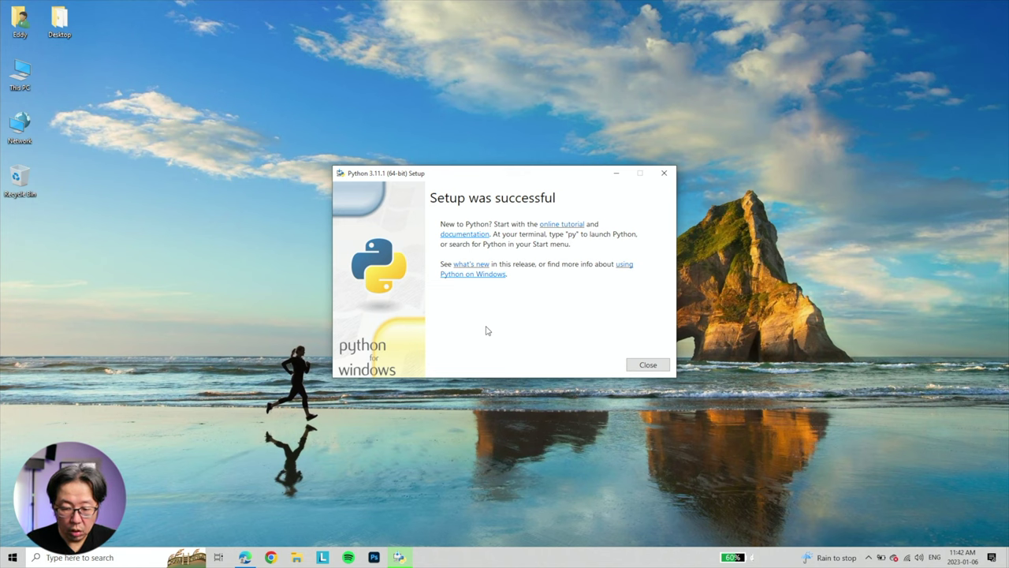
pyautogui.click(635, 364)
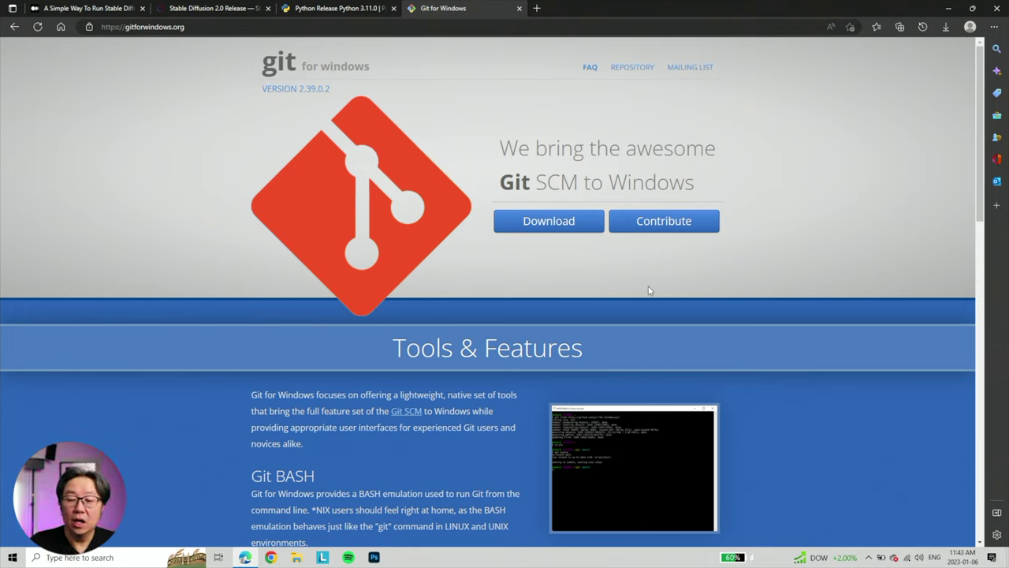
# - Download Git for Windows, start its installer and allow it to make changes to the device
pyautogui.click(547, 223)
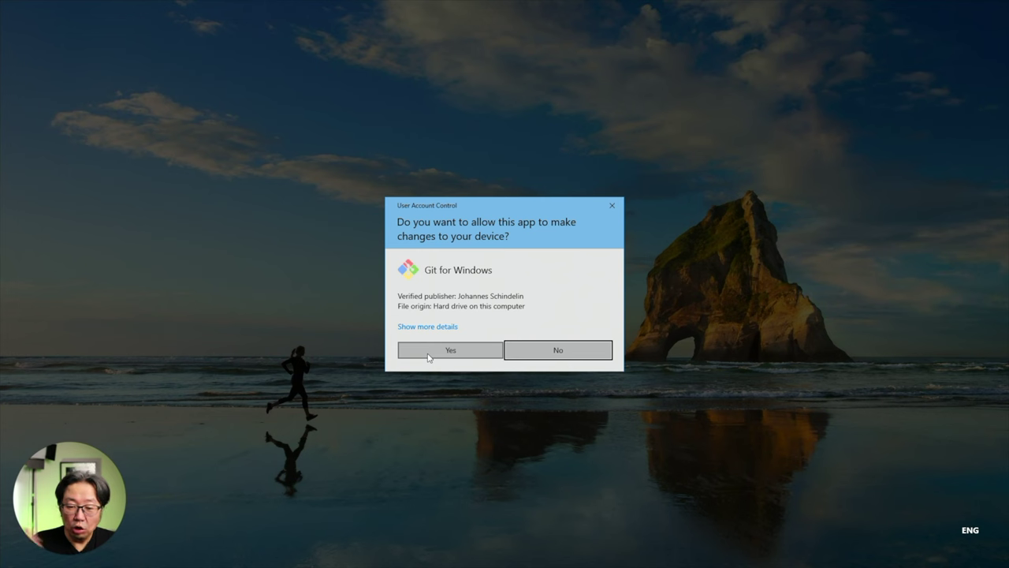
pyautogui.click(428, 358)
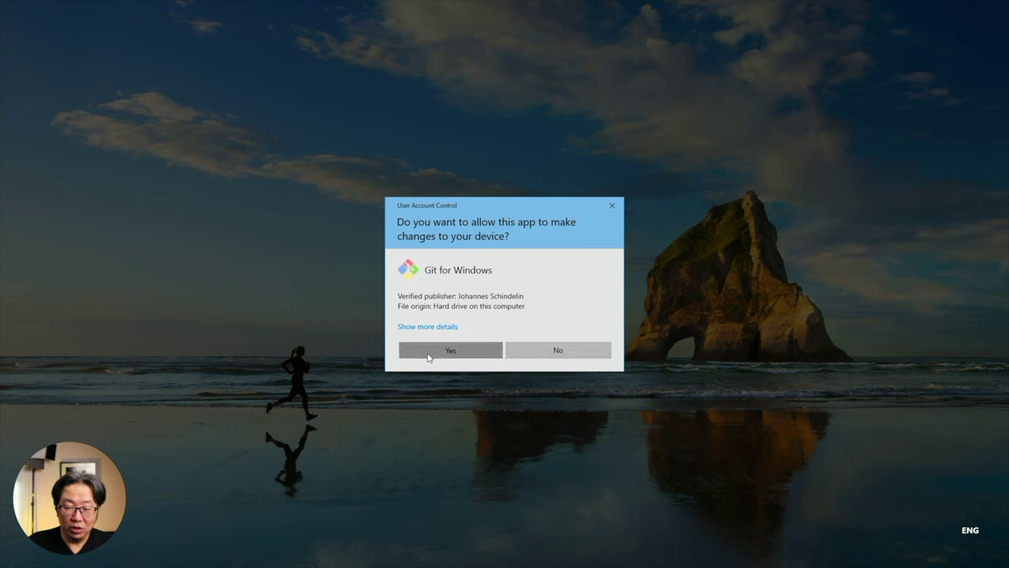
pyautogui.click(987, 6)
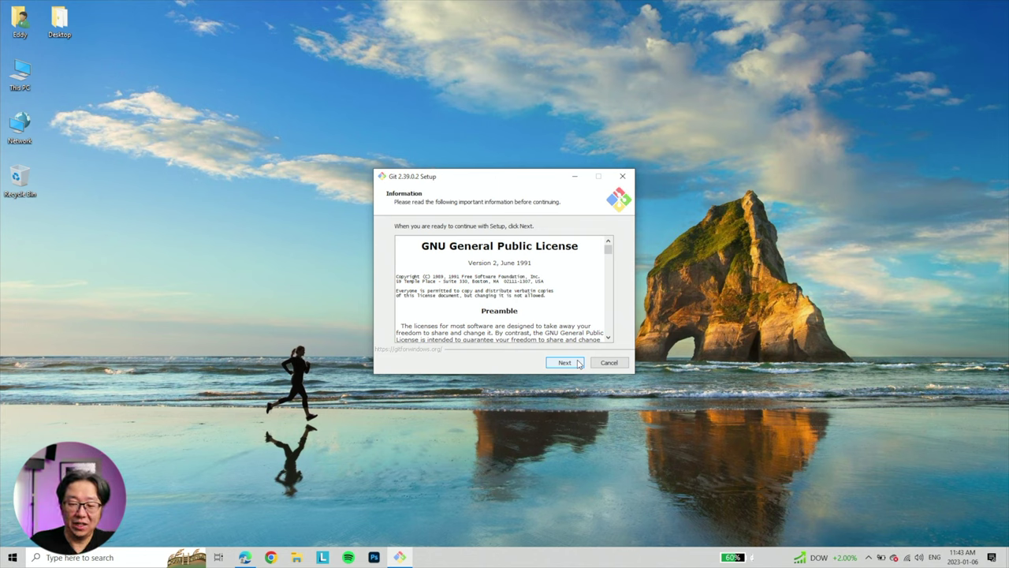
# - Continue past the Git license, keep the existing C:\Program Files\Git folder as destination and accept the default components
pyautogui.click(564, 362)
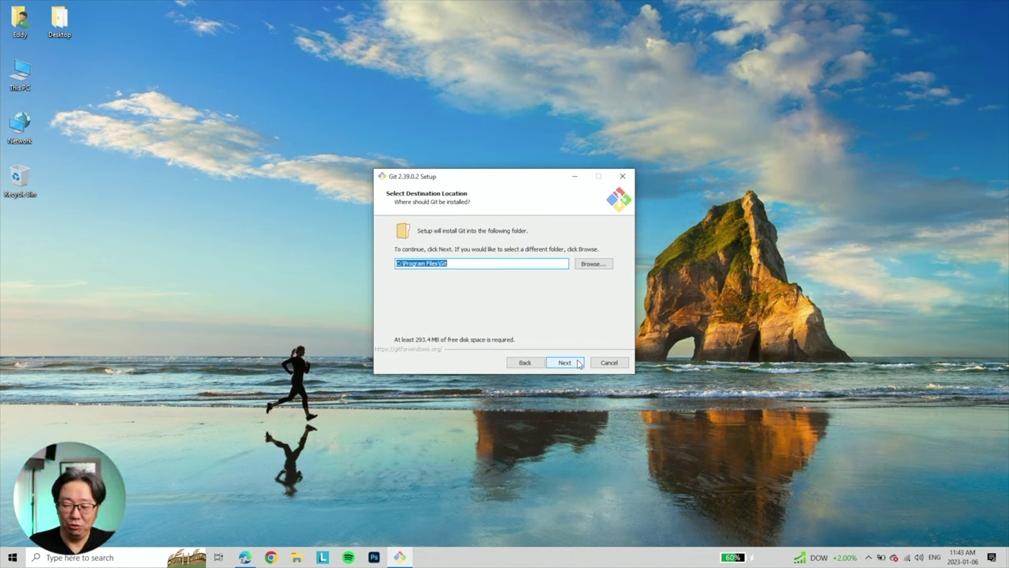
pyautogui.click(578, 363)
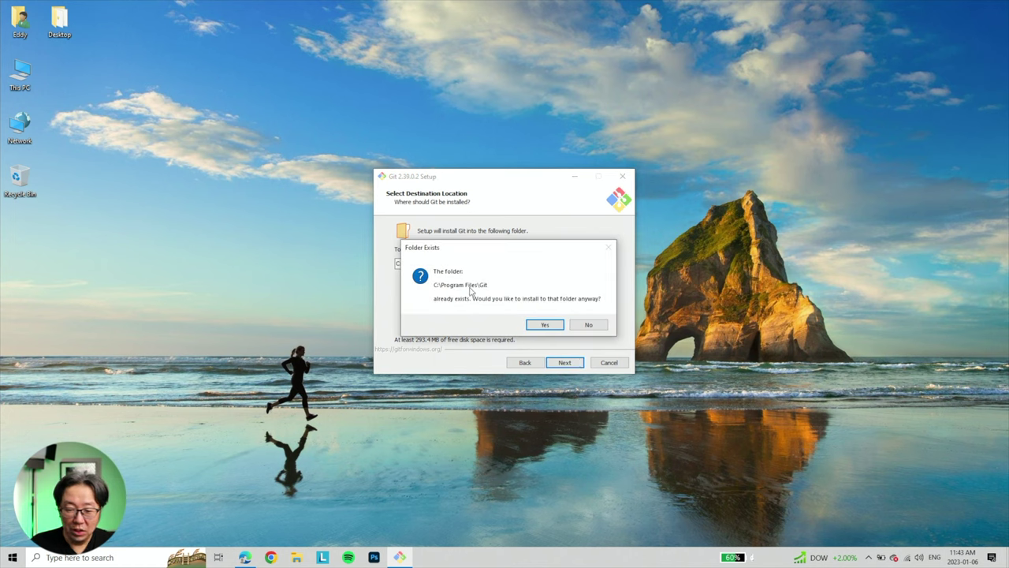
pyautogui.click(549, 325)
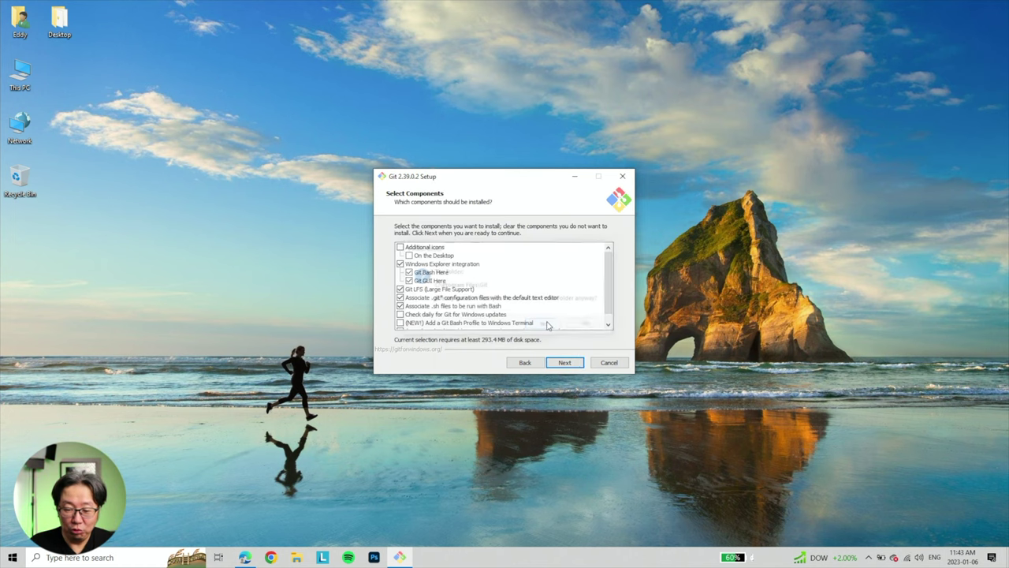
pyautogui.click(566, 363)
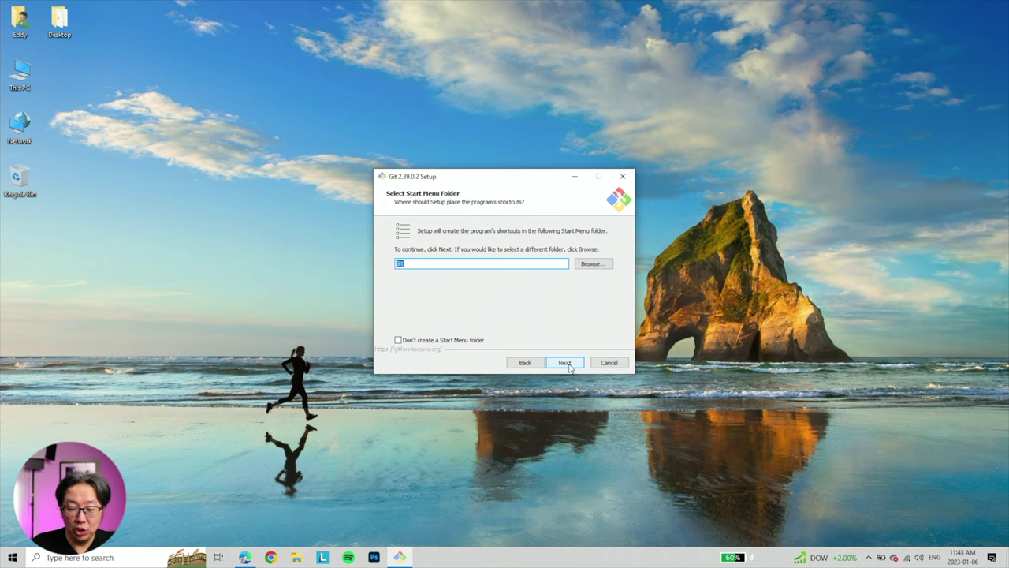
# - Keep the Git Start Menu folder, the default editor and the Let Git decide option for the initial branch name
pyautogui.click(565, 363)
pyautogui.click(569, 367)
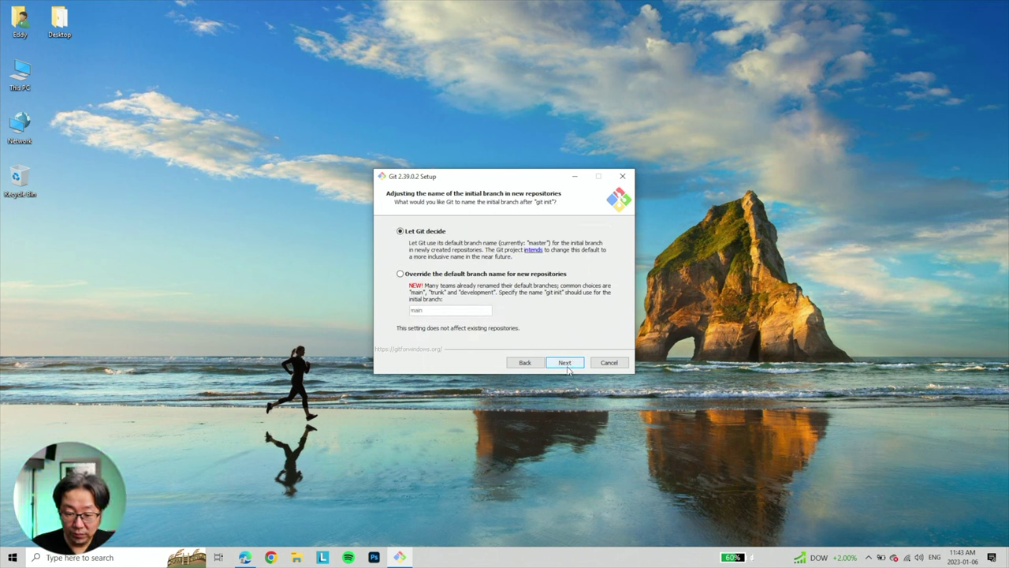
pyautogui.click(570, 370)
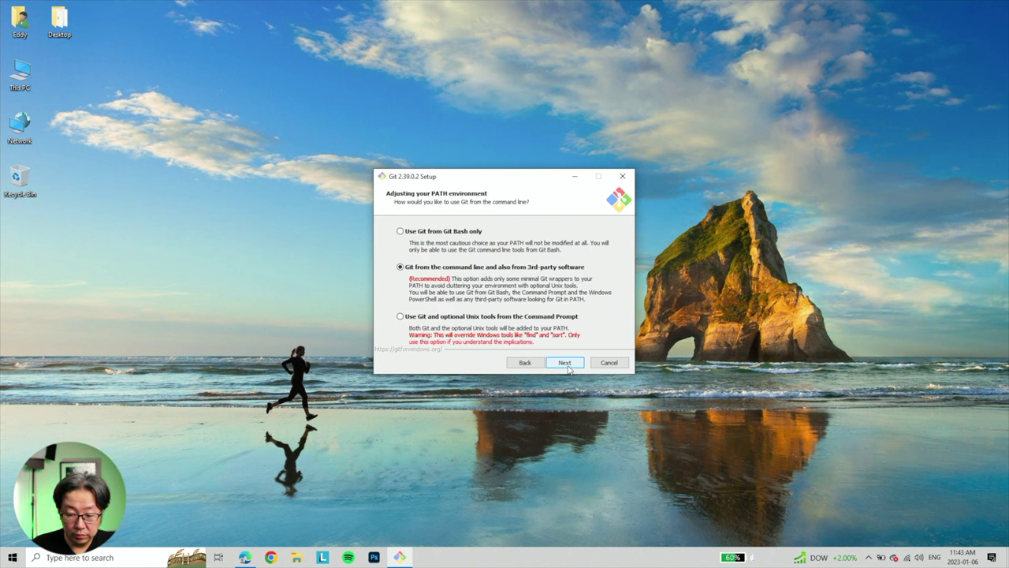
# - Keep "Git from the command line and also from 3rd-party software", accept all remaining default options and install Git
pyautogui.click(568, 367)
pyautogui.click(567, 363)
pyautogui.click(568, 363)
pyautogui.click(568, 364)
pyautogui.click(567, 363)
pyautogui.click(568, 363)
pyautogui.click(567, 364)
pyautogui.click(567, 363)
pyautogui.click(567, 363)
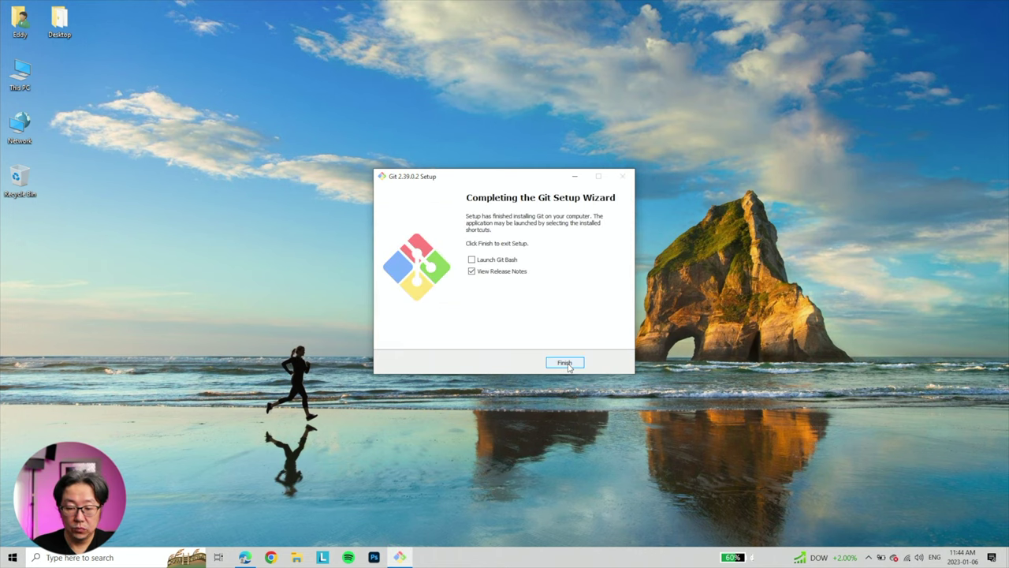
# - Turn off View Release Notes and finish the Git setup
pyautogui.click(473, 272)
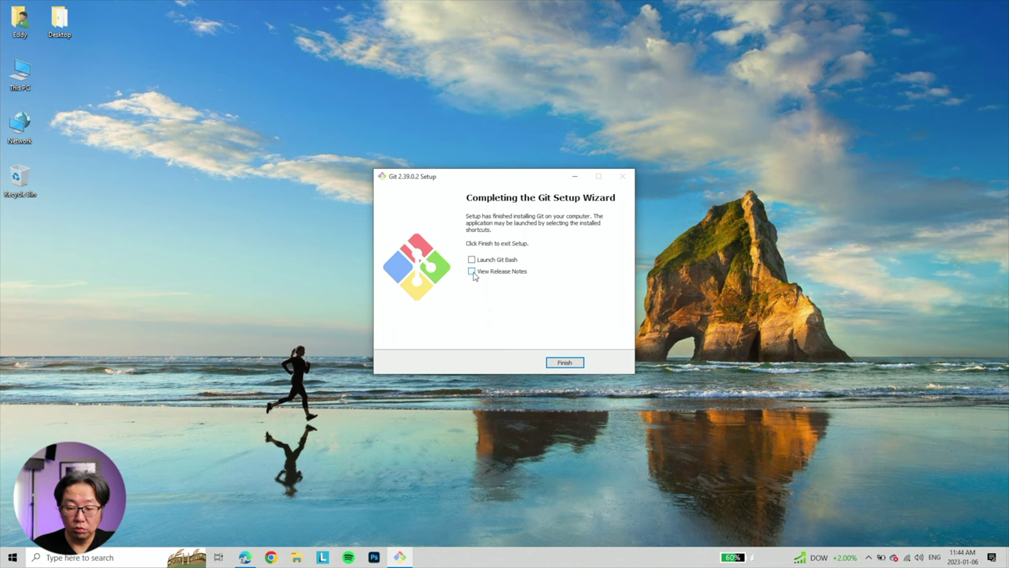
pyautogui.click(562, 364)
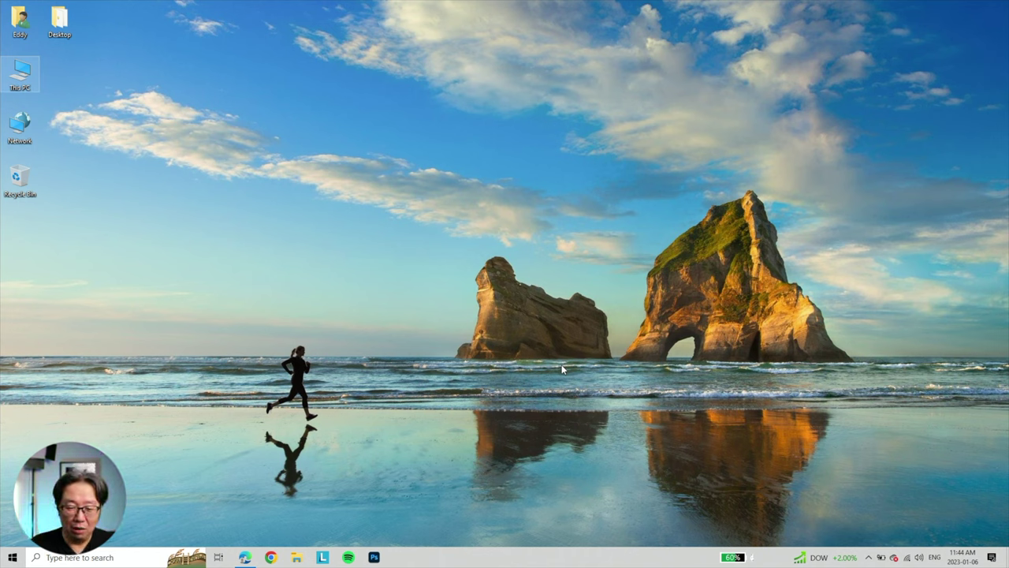
# - Switch to the browser and download the AUTOMATIC1111 stable-diffusion-webui repository from GitHub as a ZIP
pyautogui.click(245, 557)
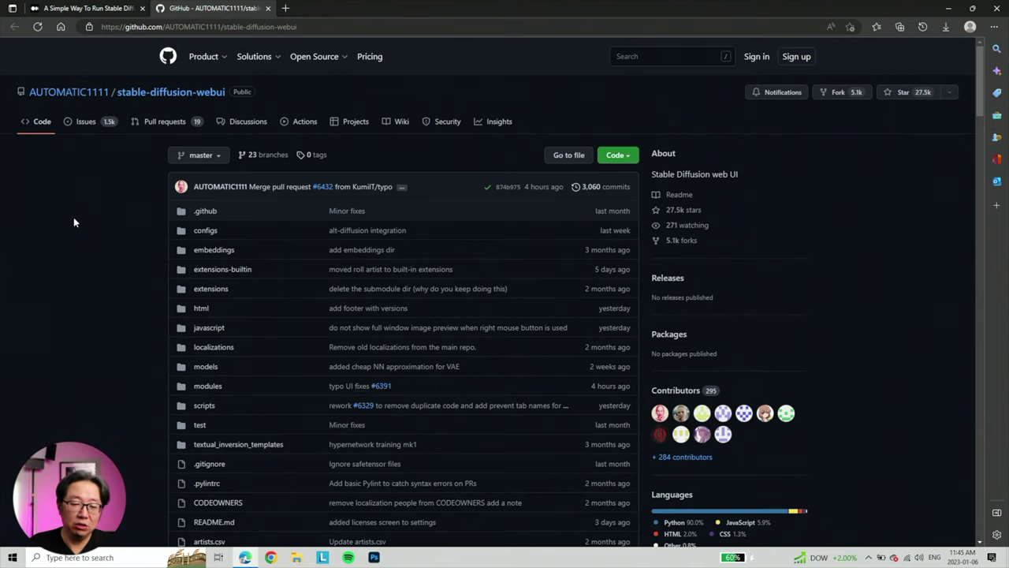
pyautogui.scroll(-1, 74, 217)
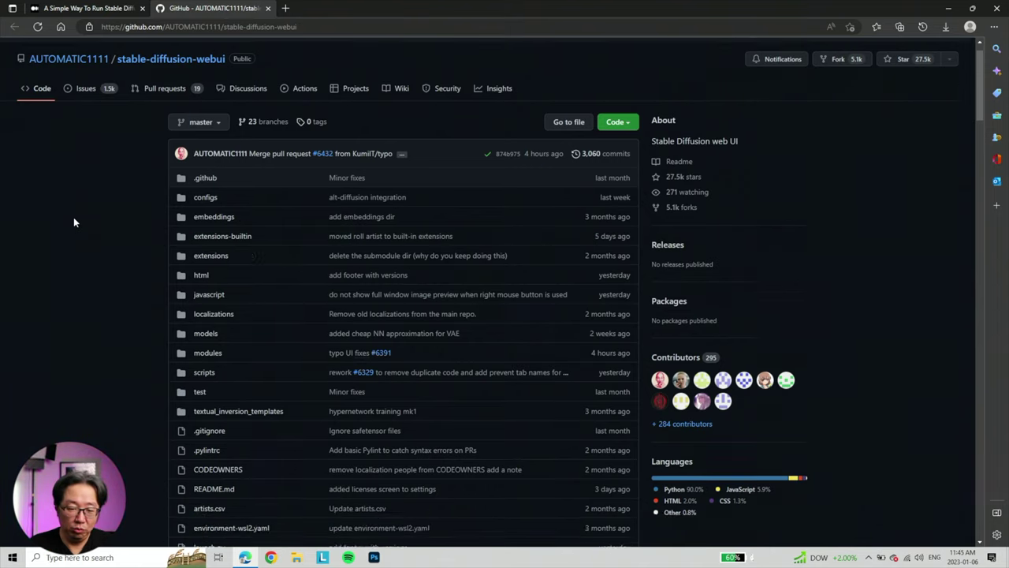
pyautogui.scroll(1, 450, 103)
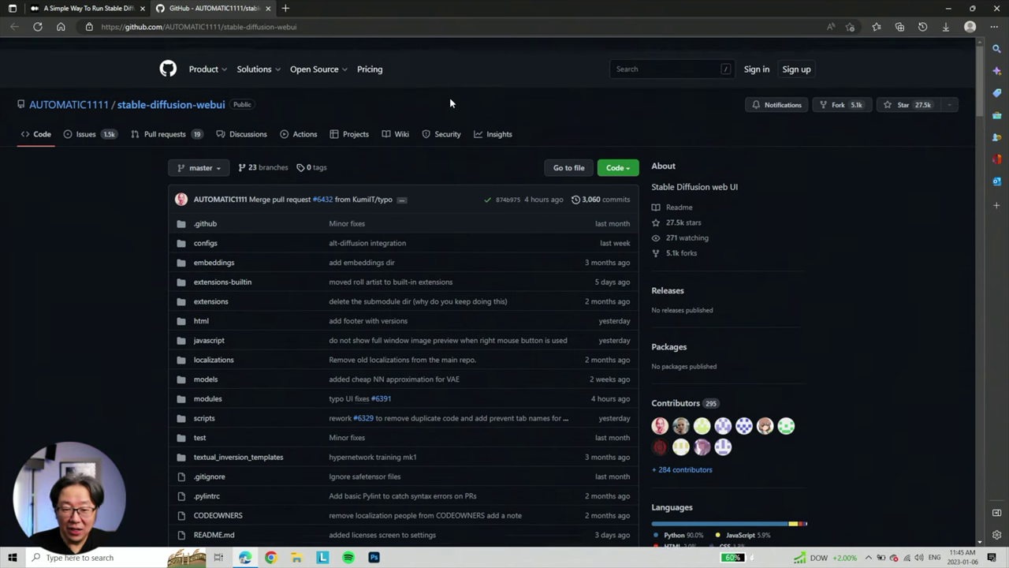
pyautogui.click(628, 155)
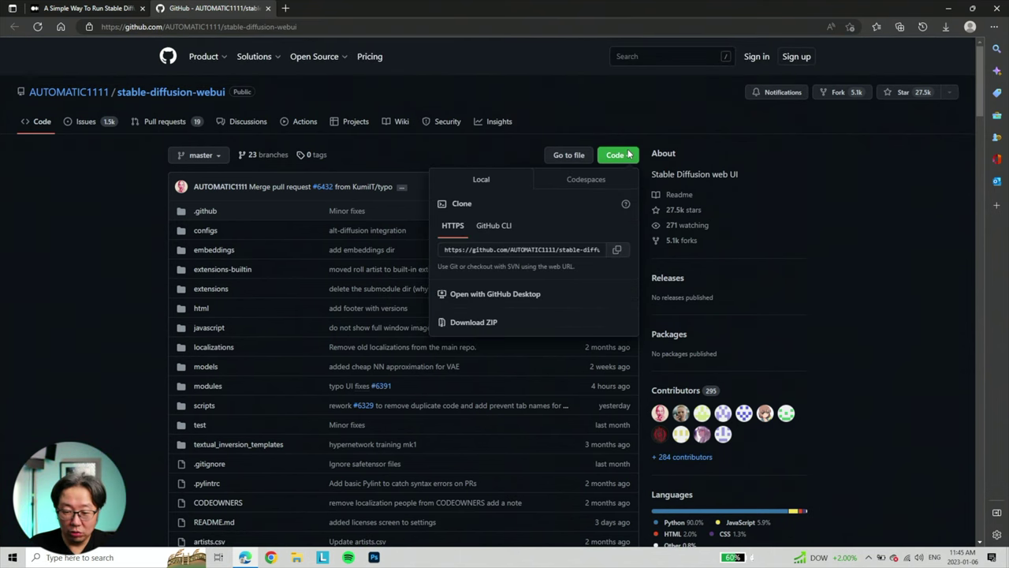
pyautogui.click(474, 322)
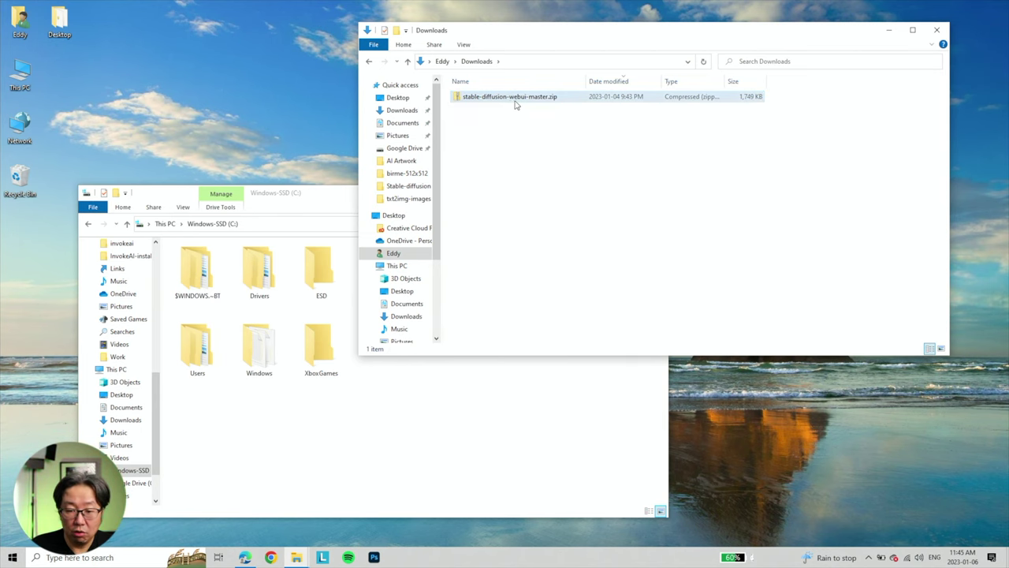
# - Extract stable-diffusion-webui-master.zip to the default stable-diffusion-webui-master folder in Downloads
pyautogui.click(514, 97)
pyautogui.rightClick(514, 98)
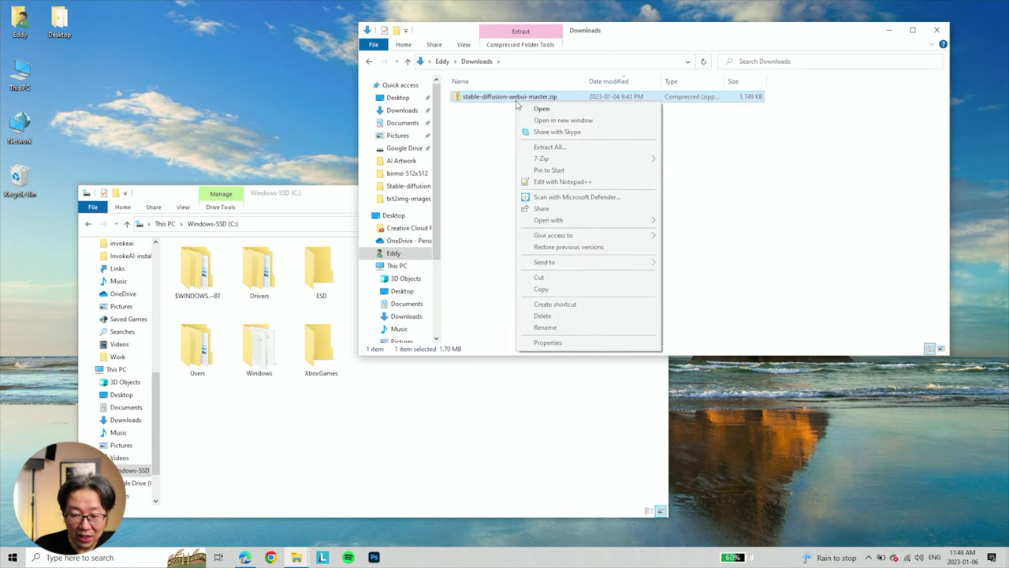
pyautogui.moveTo(599, 161)
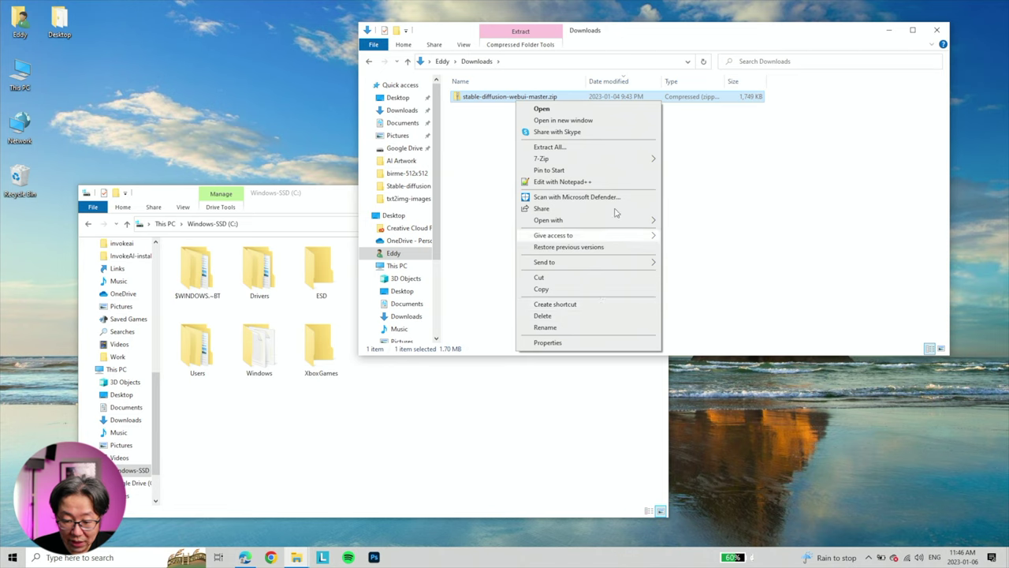
pyautogui.click(601, 148)
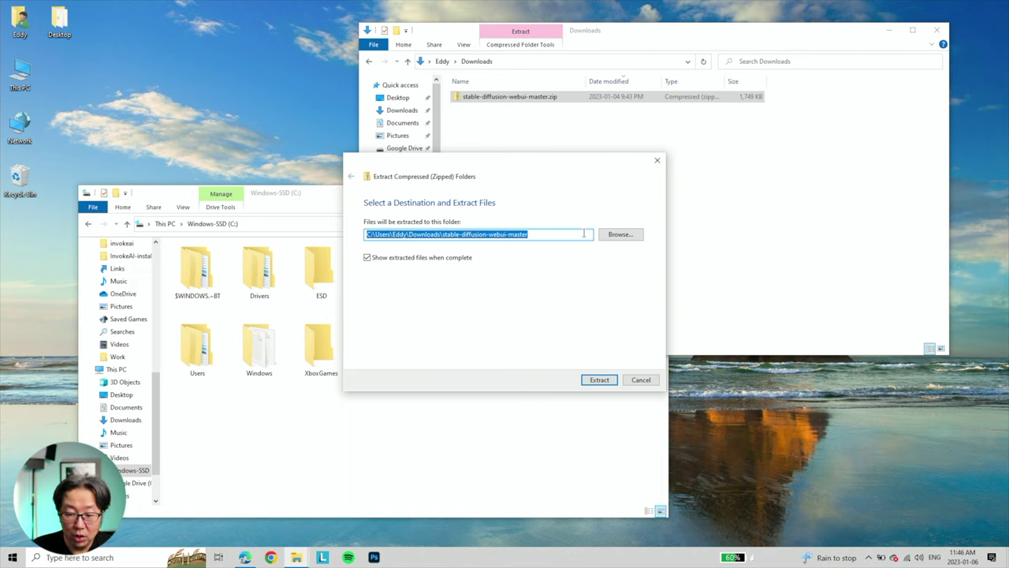
pyautogui.click(599, 380)
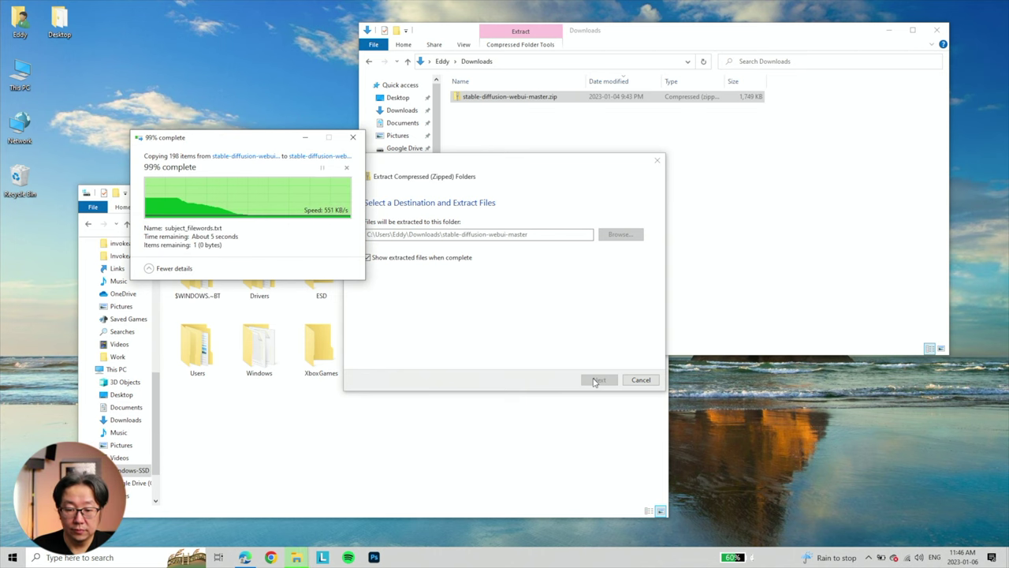
# - Move the inner stable-diffusion-webui-master folder from the extracted files to the root of the Windows-SSD (C:) drive
pyautogui.moveTo(570, 45); pyautogui.dragTo(593, 149)
pyautogui.click(537, 212)
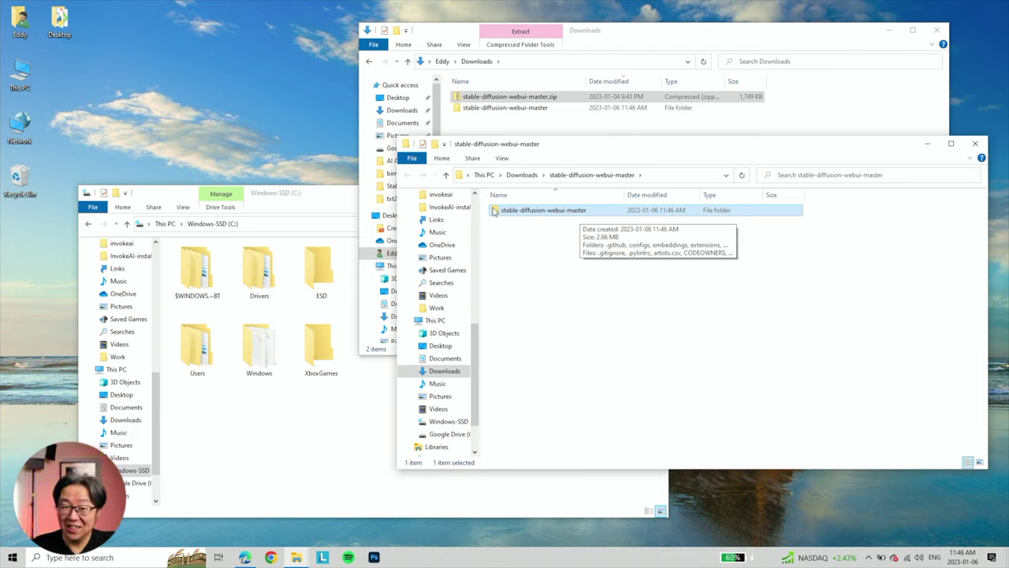
pyautogui.moveTo(494, 210); pyautogui.dragTo(295, 458)
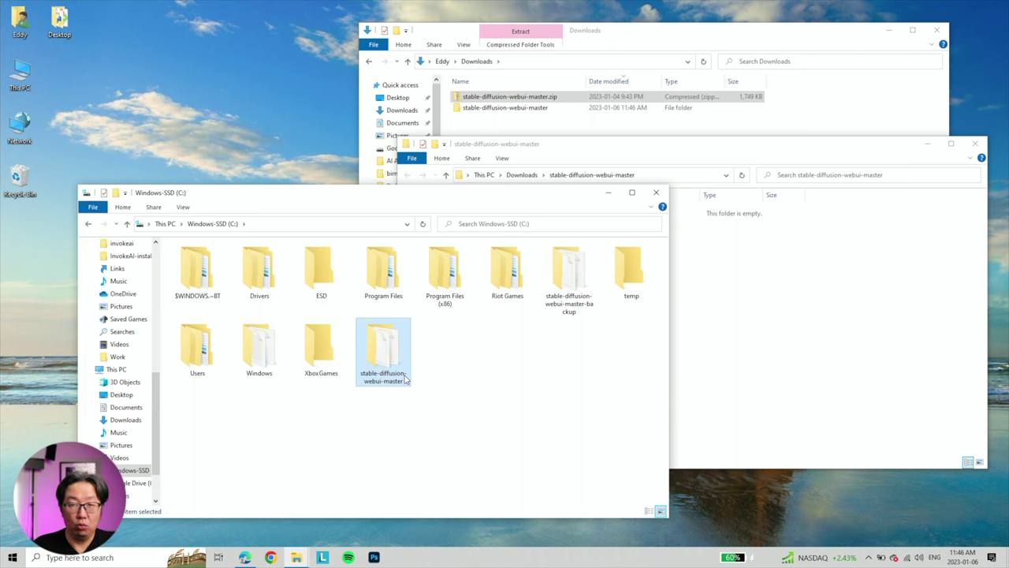
pyautogui.moveTo(424, 195); pyautogui.dragTo(453, 140)
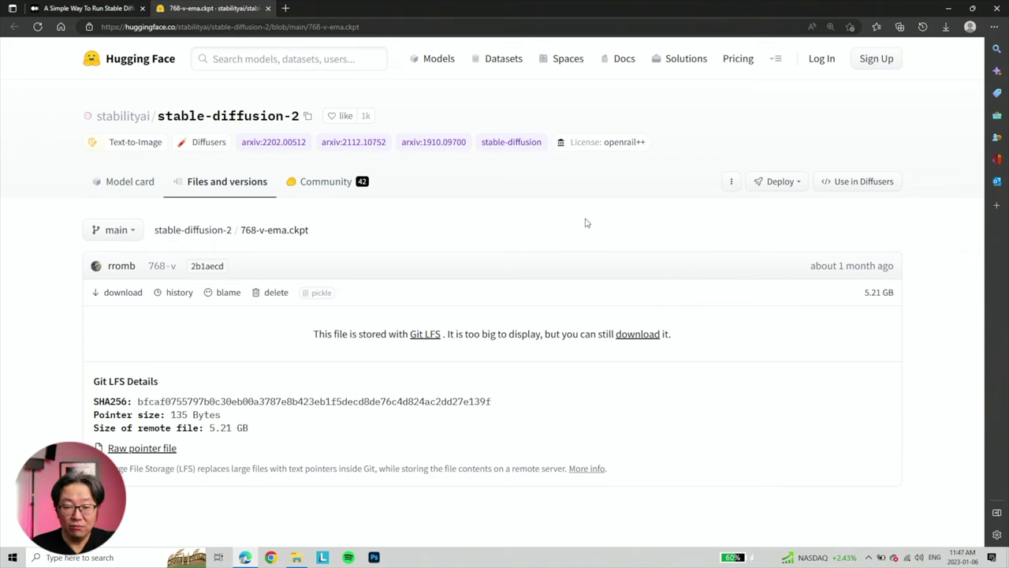
# - Download the 768-v-ema.ckpt model file from the stabilityai stable-diffusion-2 page on Hugging Face
pyautogui.click(646, 335)
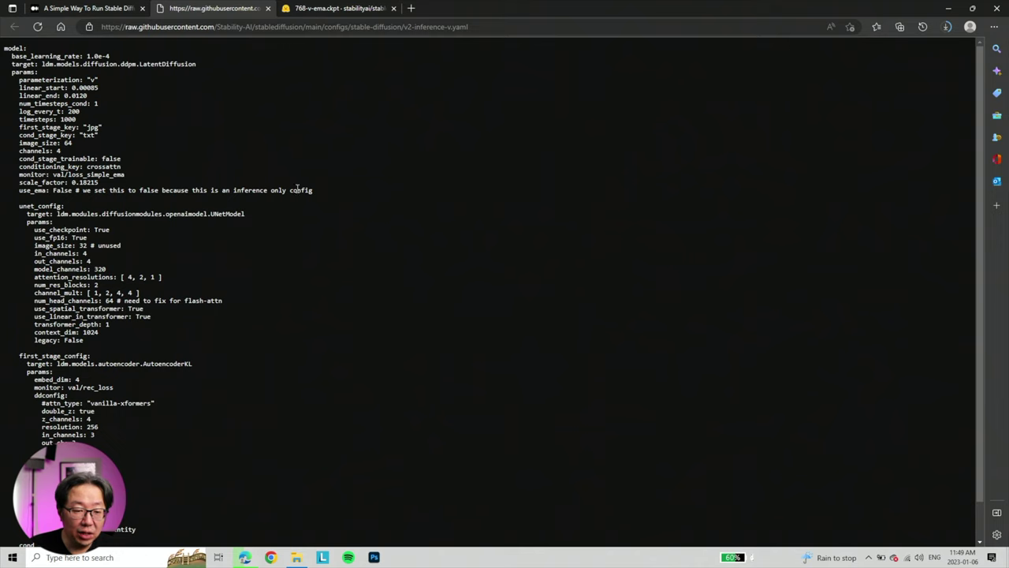
# - Save the raw config page to Downloads under the file name v2-inference-v.yaml, without the .txt extension
pyautogui.rightClick(258, 115)
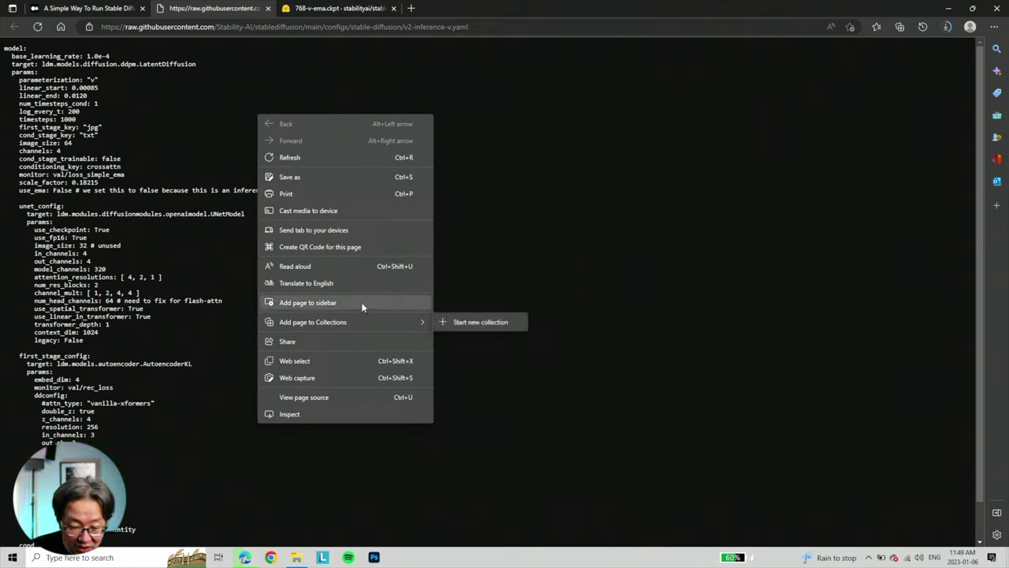
pyautogui.click(325, 176)
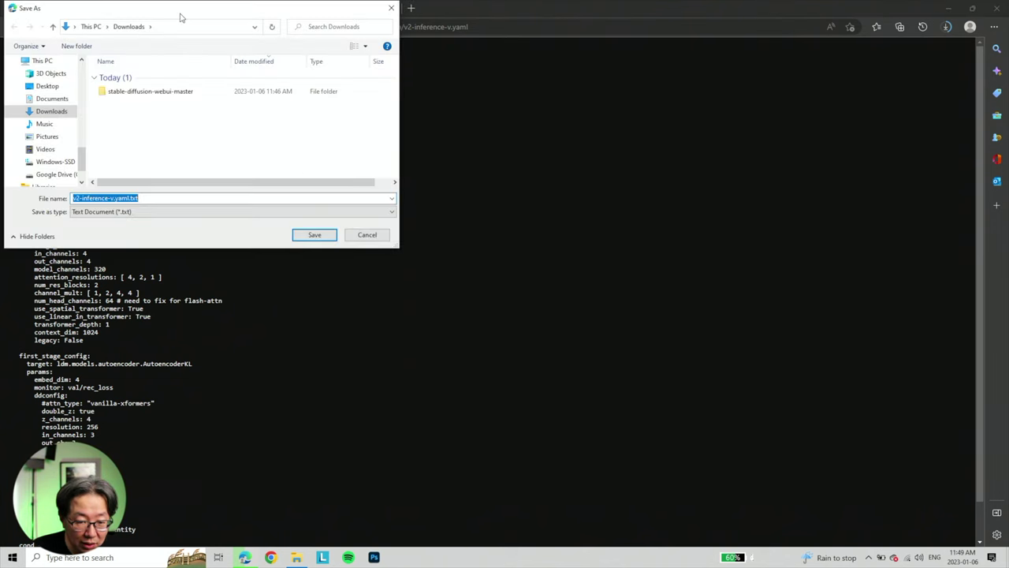
pyautogui.moveTo(182, 18); pyautogui.dragTo(509, 186)
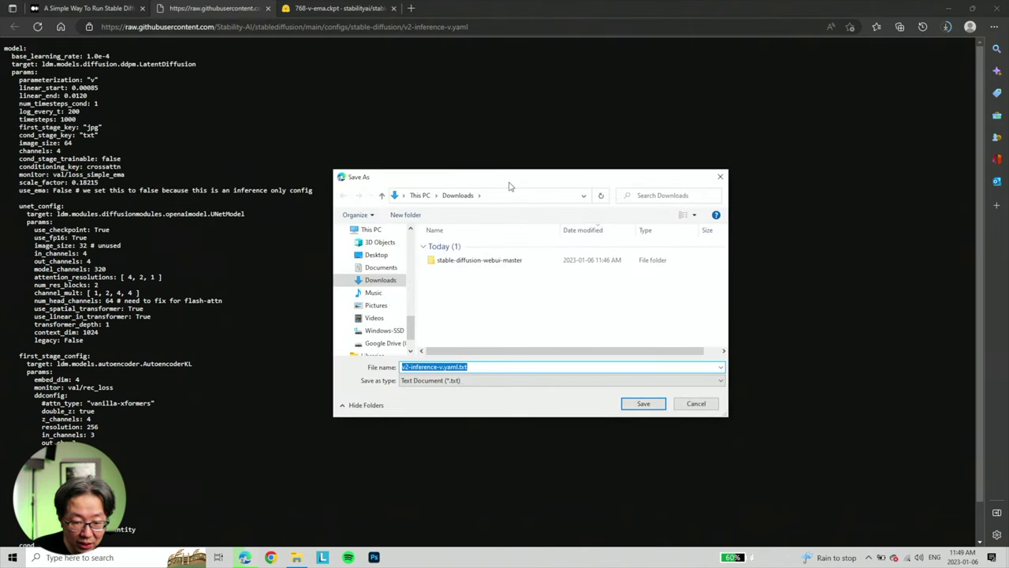
pyautogui.click(495, 366)
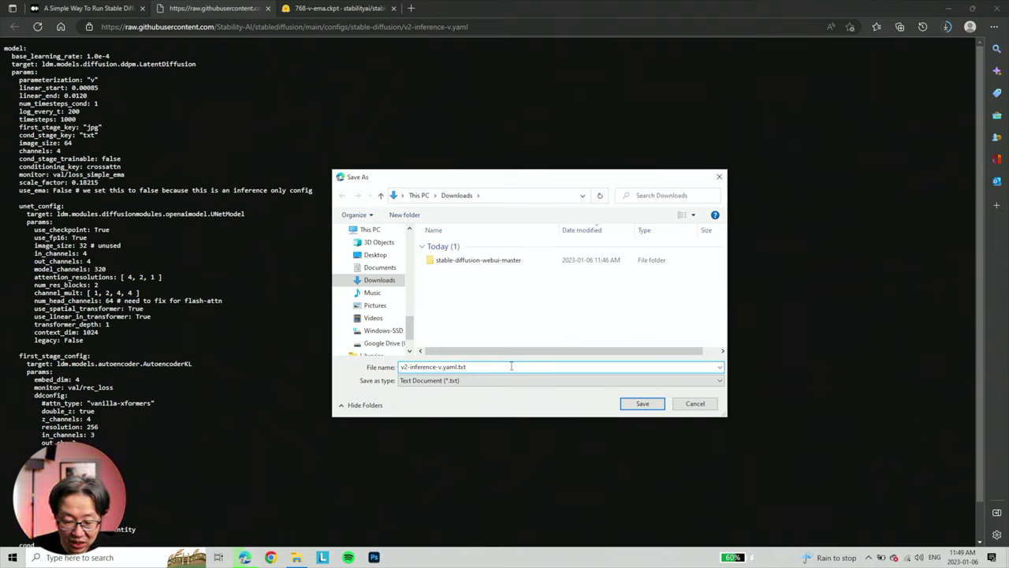
pyautogui.press('BackSpace')
pyautogui.press('BackSpace')
pyautogui.press('BackSpace')
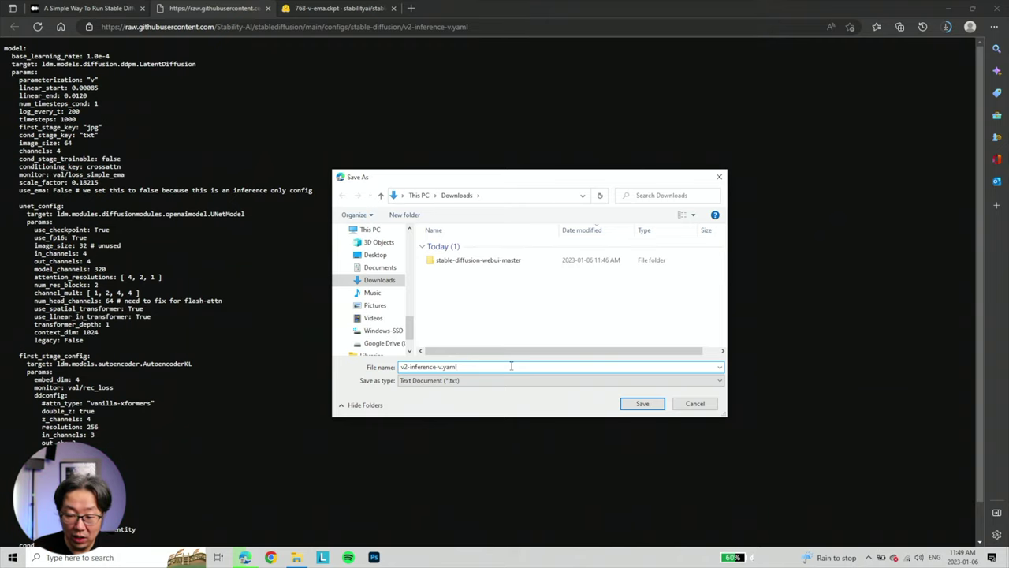
pyautogui.click(637, 402)
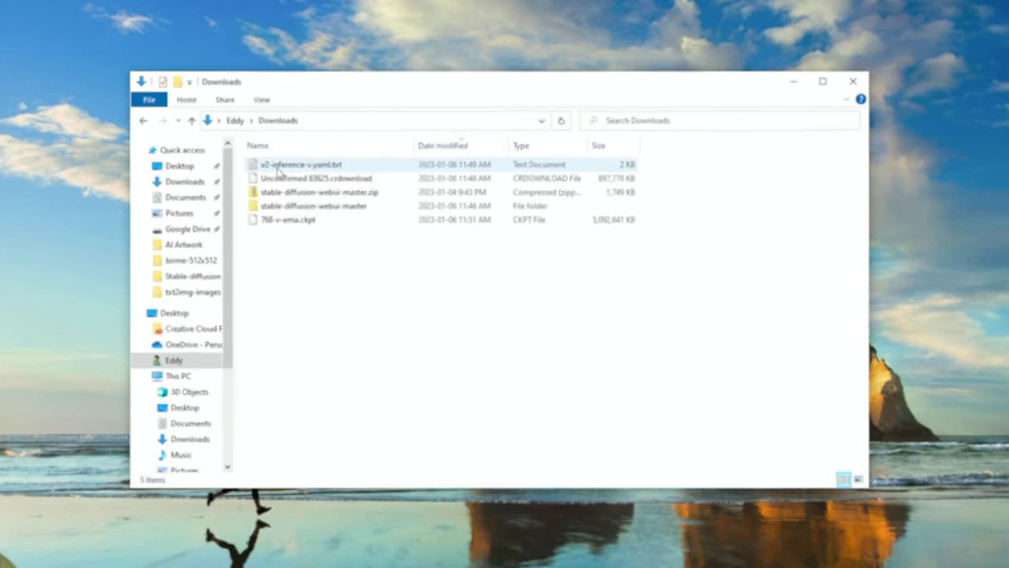
# - Rename v2-inference-v.yaml.txt in Downloads as 768-v-ema.yaml, dropping the .txt extension and accepting the extension change
pyautogui.click(277, 168)
pyautogui.click(268, 175)
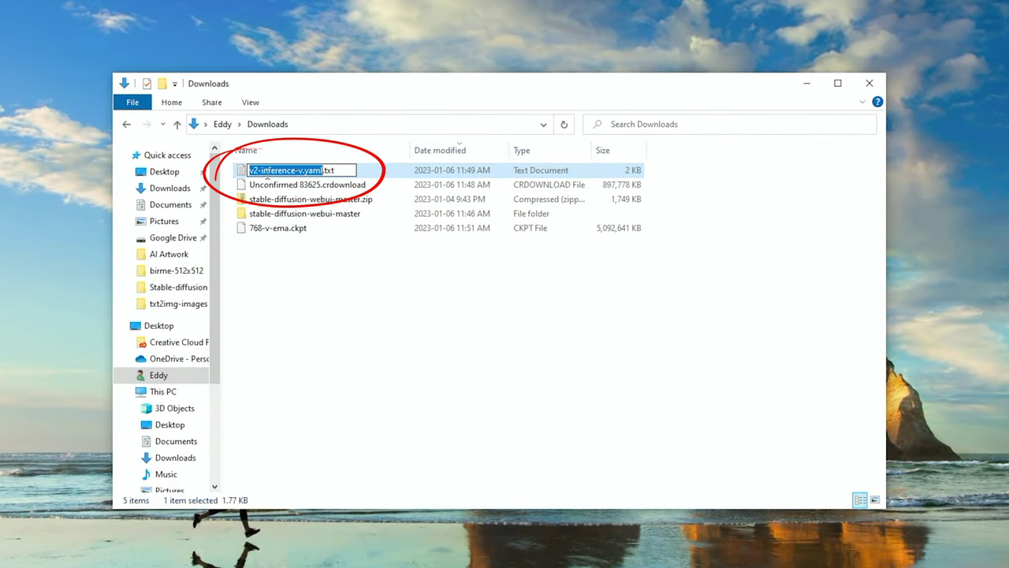
pyautogui.press('Home')
pyautogui.hotkey('shift', 'Right')
pyautogui.hotkey('shift', 'Right')
pyautogui.hotkey('shift', 'Right')
pyautogui.hotkey('shift', 'Right')
pyautogui.hotkey('shift', 'Right')
pyautogui.hotkey('shift', 'Right')
pyautogui.hotkey('shift', 'Right')
pyautogui.hotkey('shift', 'Right')
pyautogui.hotkey('shift', 'Right')
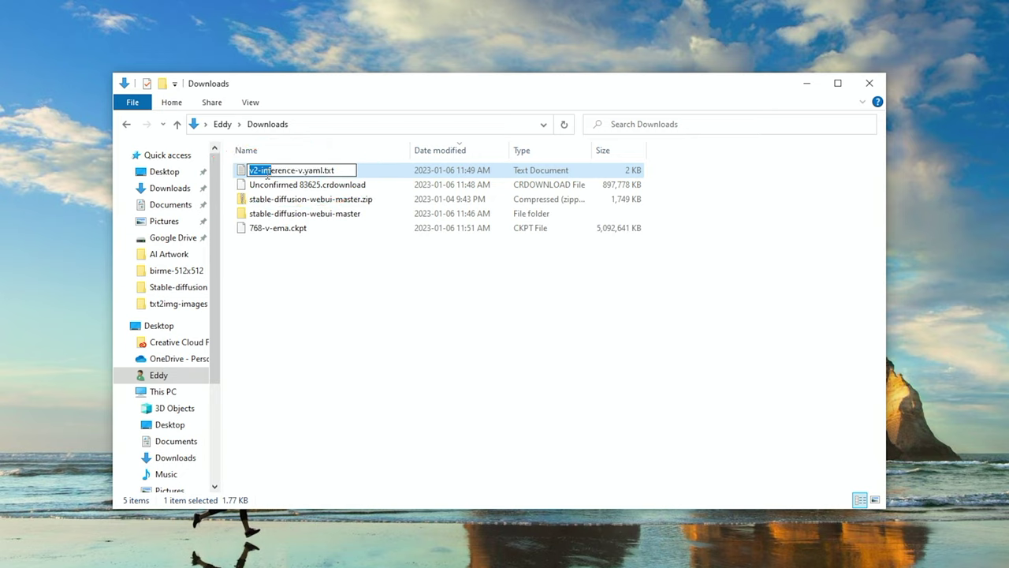
pyautogui.hotkey('shift', 'Right')
pyautogui.hotkey('shift', 'Right')
pyautogui.hotkey('shift', 'Right')
pyautogui.hotkey('shift', 'Right')
pyautogui.hotkey('shift', 'Right')
pyautogui.write('768')
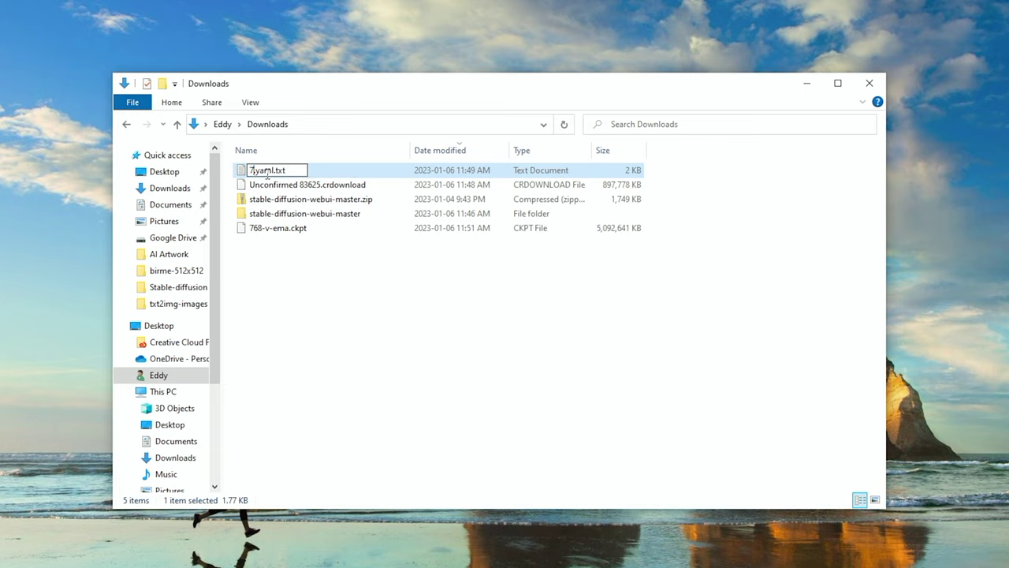
pyautogui.write('-v-ema')
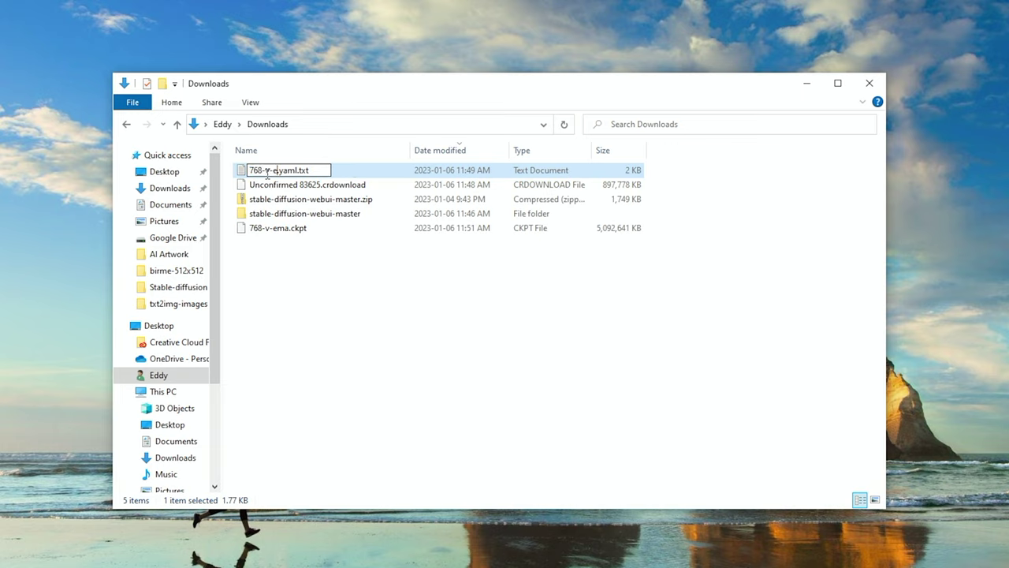
pyautogui.press('Right')
pyautogui.press('Right')
pyautogui.press('Right')
pyautogui.press('Right')
pyautogui.press('Right')
pyautogui.press('Right')
pyautogui.press('Right')
pyautogui.press('Right')
pyautogui.press('Right')
pyautogui.press('BackSpace')
pyautogui.press('BackSpace')
pyautogui.press('BackSpace')
pyautogui.press('BackSpace')
pyautogui.press('Return')
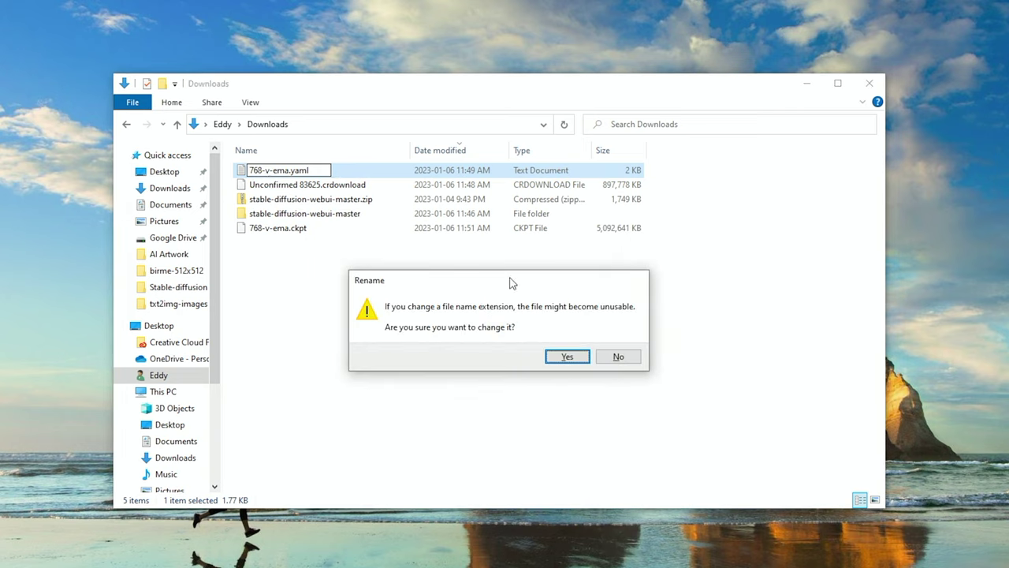
pyautogui.click(566, 357)
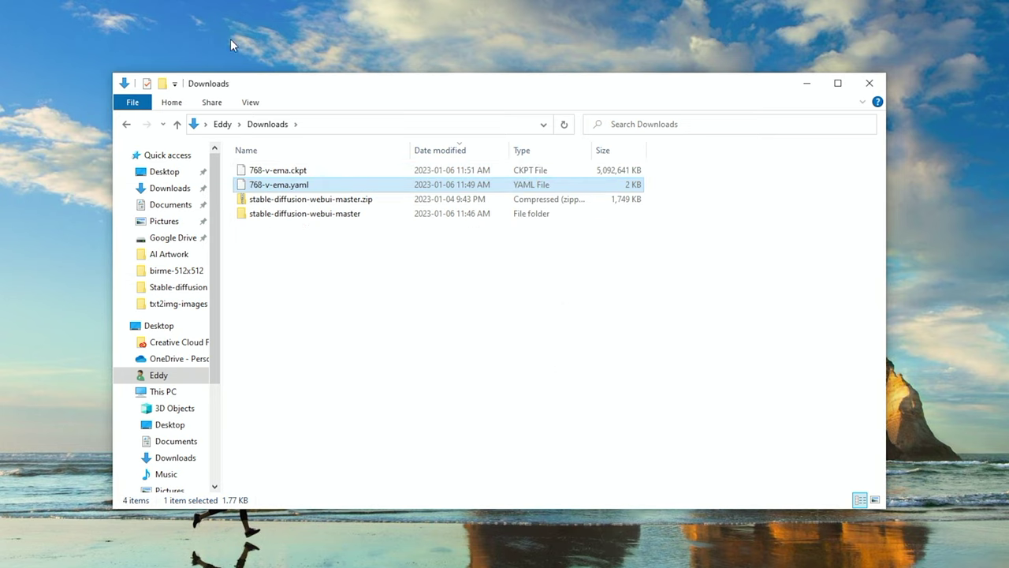
# - Check the "Hide extensions for known file types" setting in the advanced Folder Options, then close the dialog
pyautogui.click(252, 104)
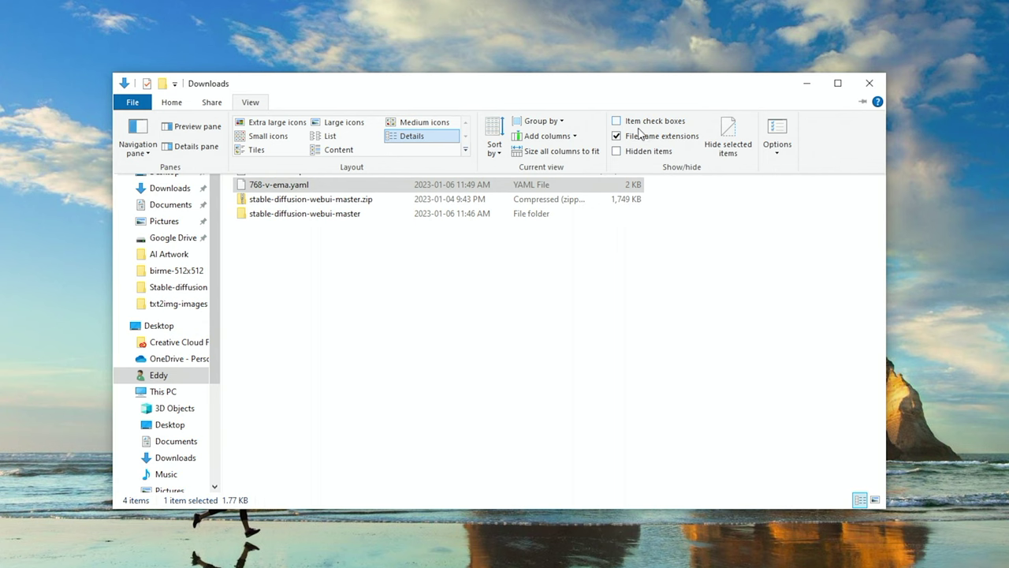
pyautogui.click(777, 136)
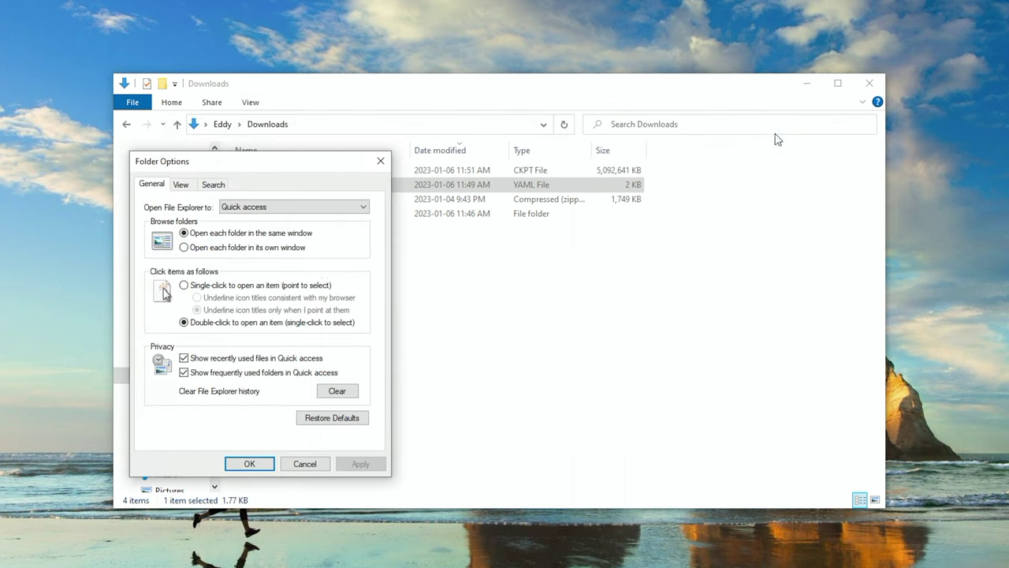
pyautogui.click(194, 186)
pyautogui.scroll(-2, 268, 338)
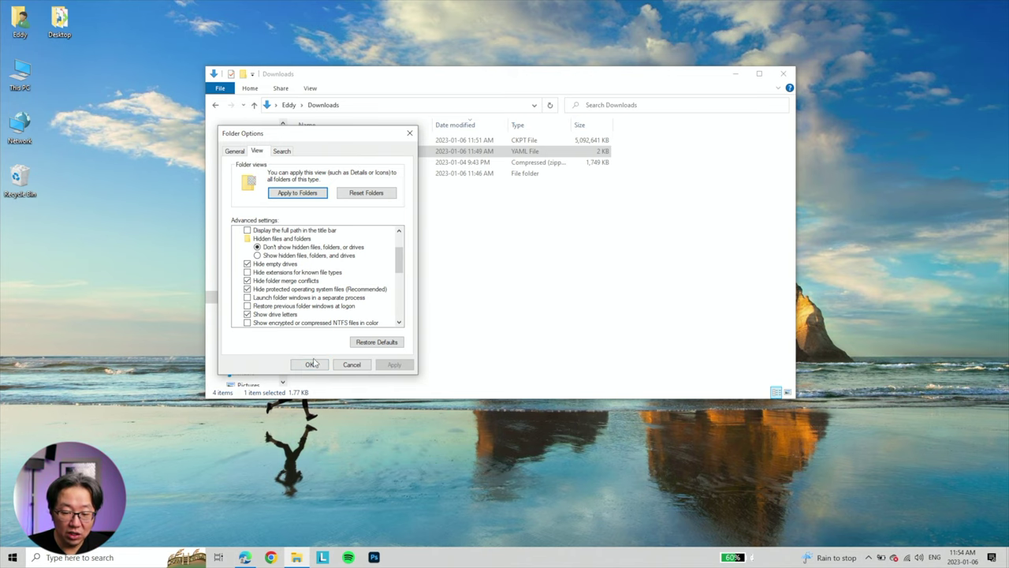
pyautogui.click(317, 367)
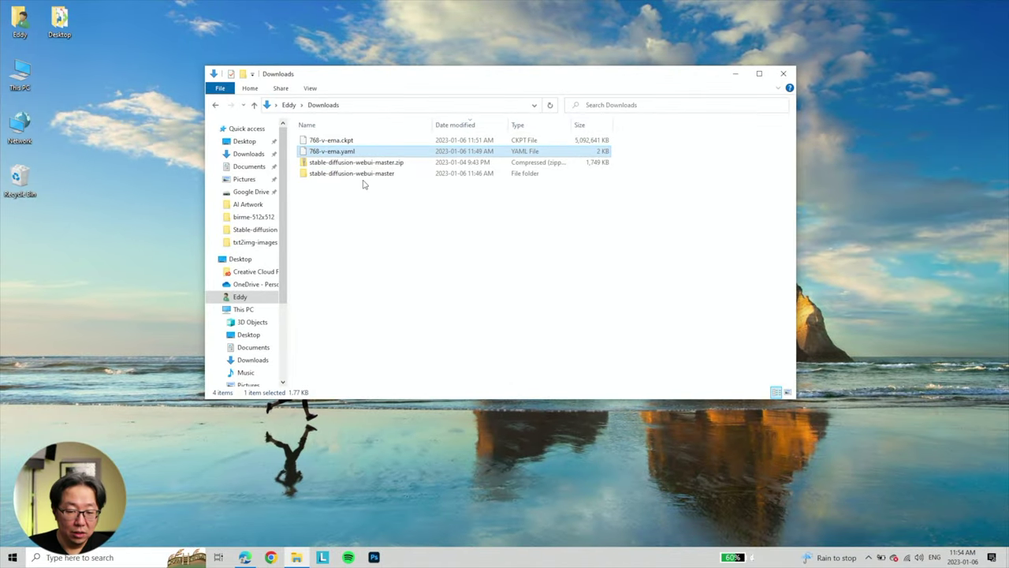
# - Open C:\stable-diffusion-webui-master\models\Stable-diffusion in a second window, placed so the files in Downloads stay visible
pyautogui.doubleClick(29, 87)
pyautogui.click(410, 270)
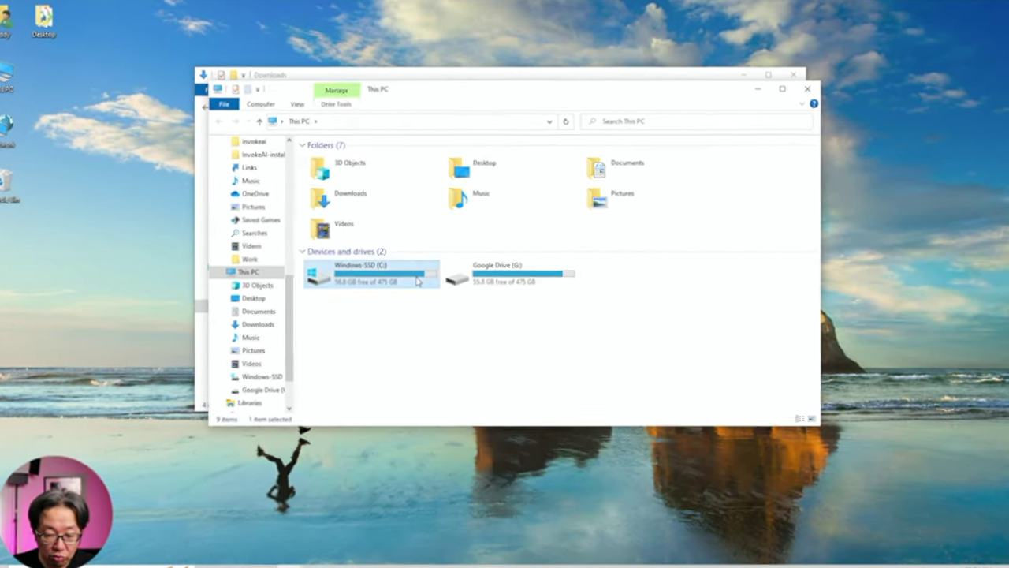
pyautogui.doubleClick(418, 278)
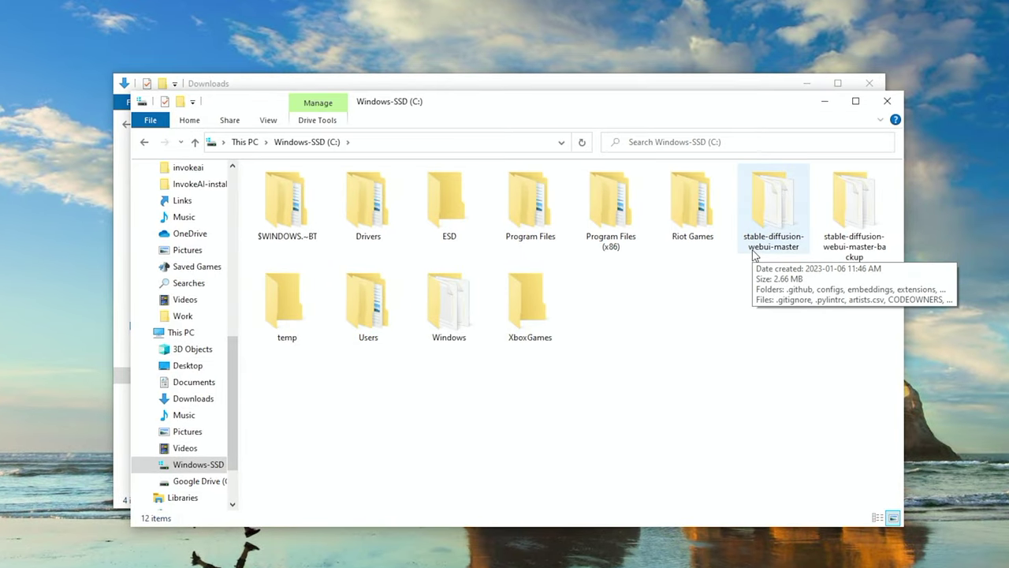
pyautogui.doubleClick(773, 209)
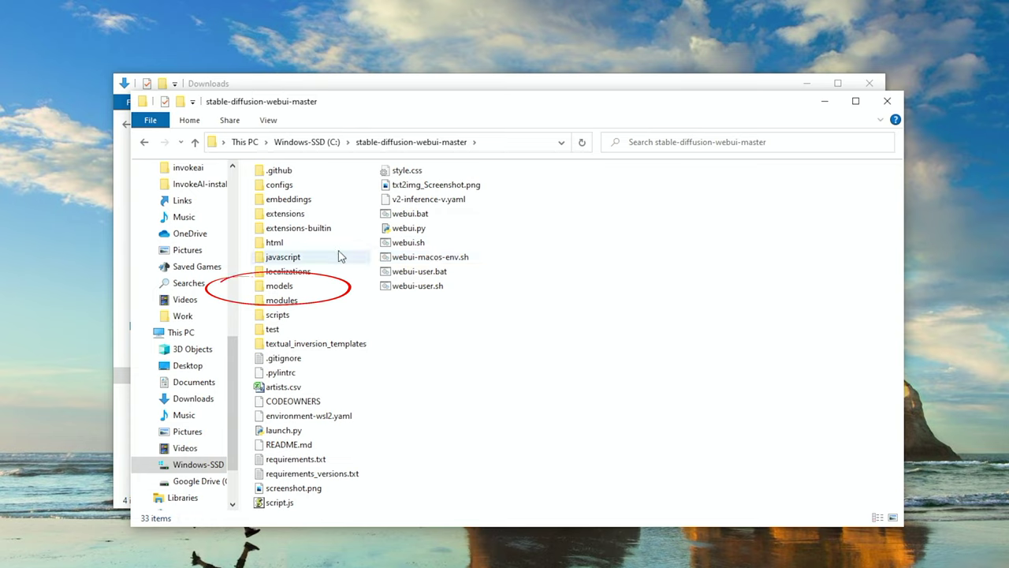
pyautogui.doubleClick(305, 288)
pyautogui.click(322, 208)
pyautogui.doubleClick(321, 209)
pyautogui.moveTo(358, 113); pyautogui.dragTo(507, 243)
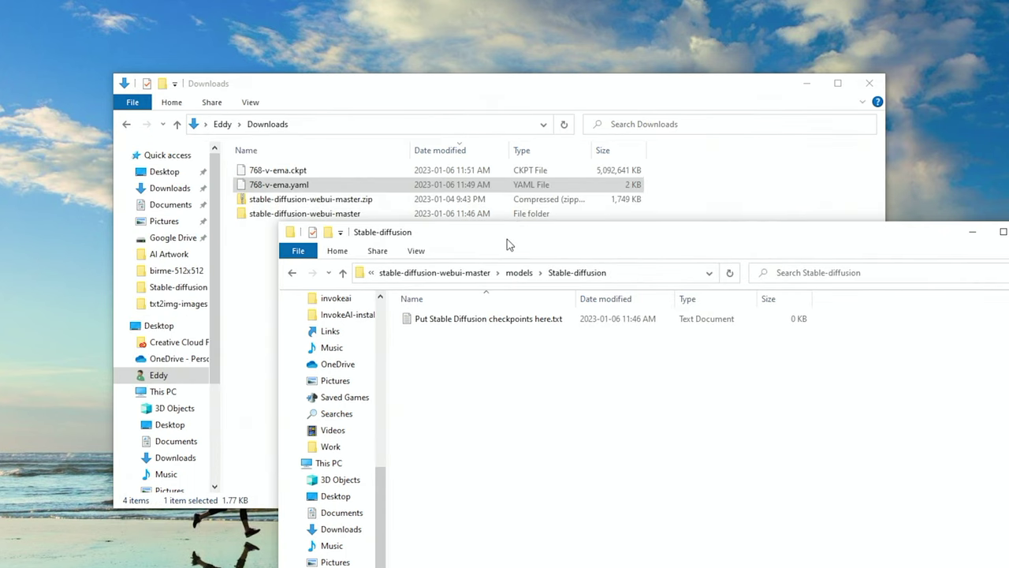
# - Move 768-v-ema.ckpt and 768-v-ema.yaml from Downloads into the models\Stable-diffusion folder
pyautogui.click(303, 172)
pyautogui.keyDown('ctrl'); pyautogui.click(272, 188); pyautogui.keyUp('ctrl')
pyautogui.moveTo(272, 188); pyautogui.dragTo(548, 538)
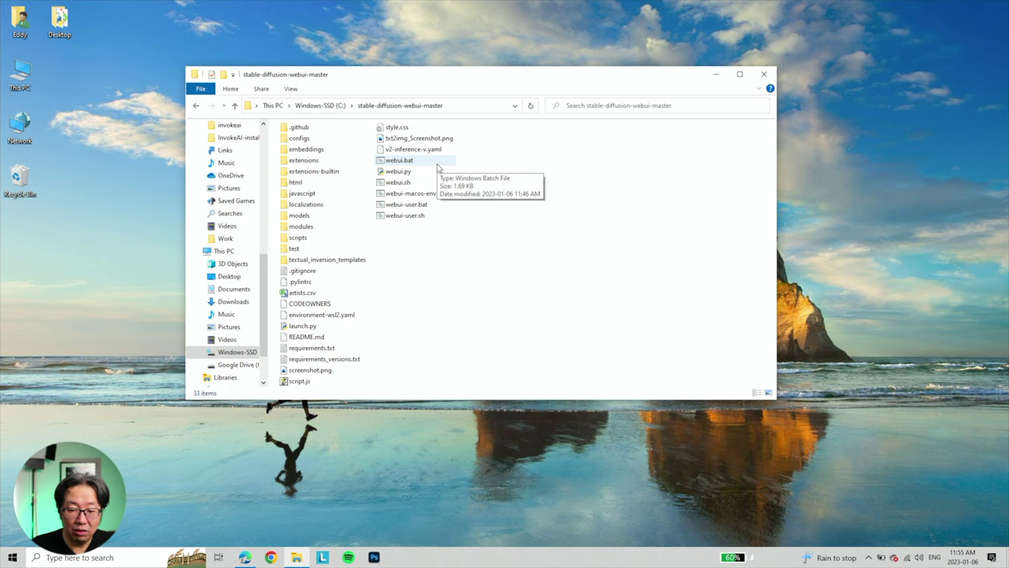
# - Run webui.bat from the stable-diffusion-webui-master folder, allowing it to run despite the Microsoft Defender SmartScreen block
pyautogui.doubleClick(438, 164)
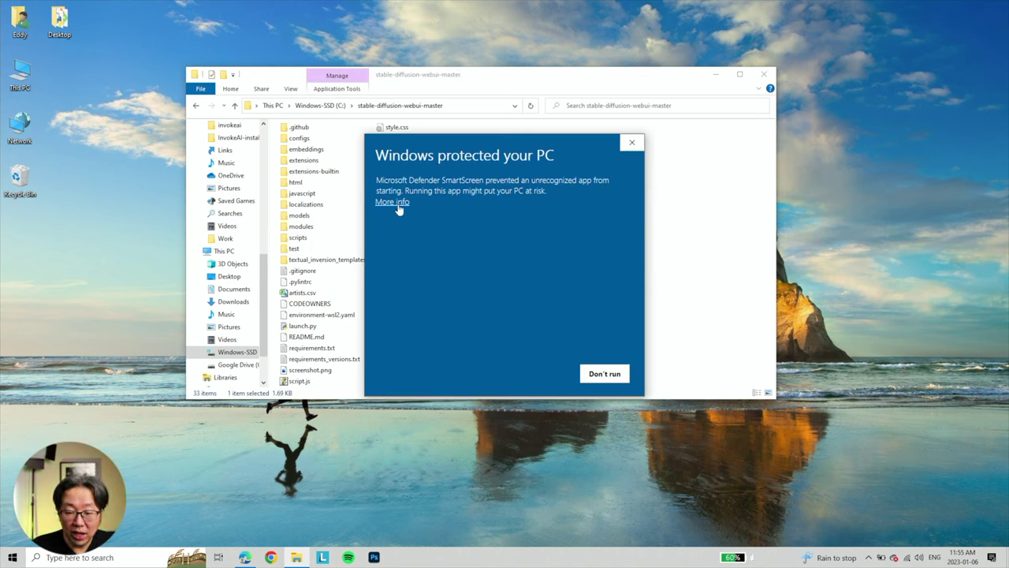
pyautogui.click(394, 202)
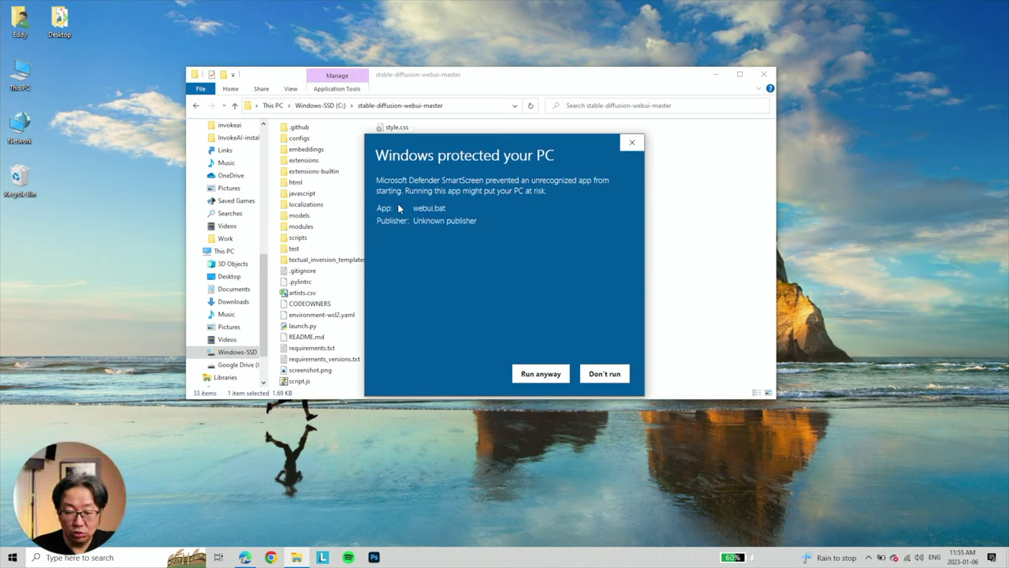
pyautogui.click(539, 376)
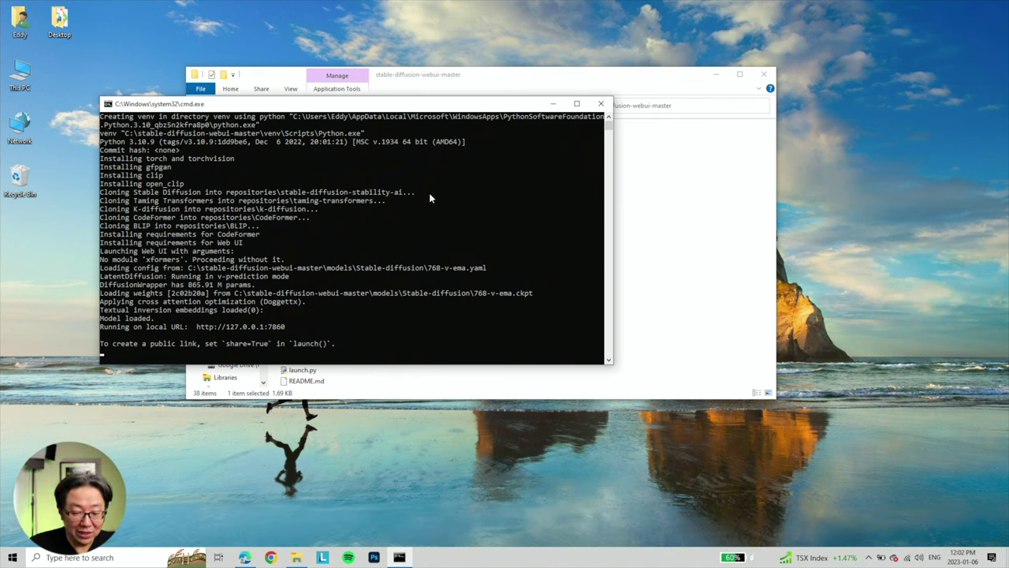
pyautogui.moveTo(447, 105); pyautogui.dragTo(386, 253)
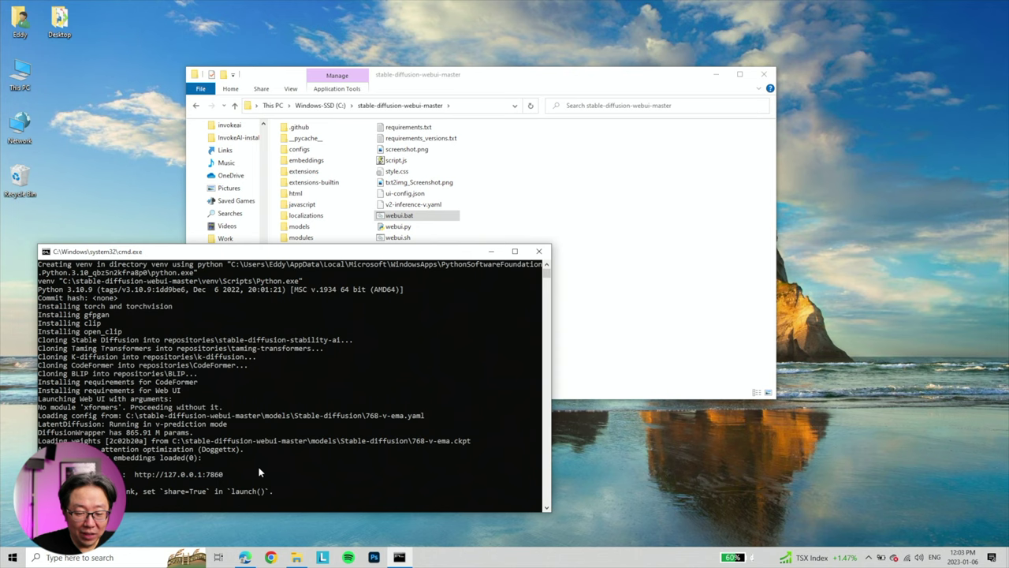
pyautogui.moveTo(135, 477); pyautogui.dragTo(223, 476)
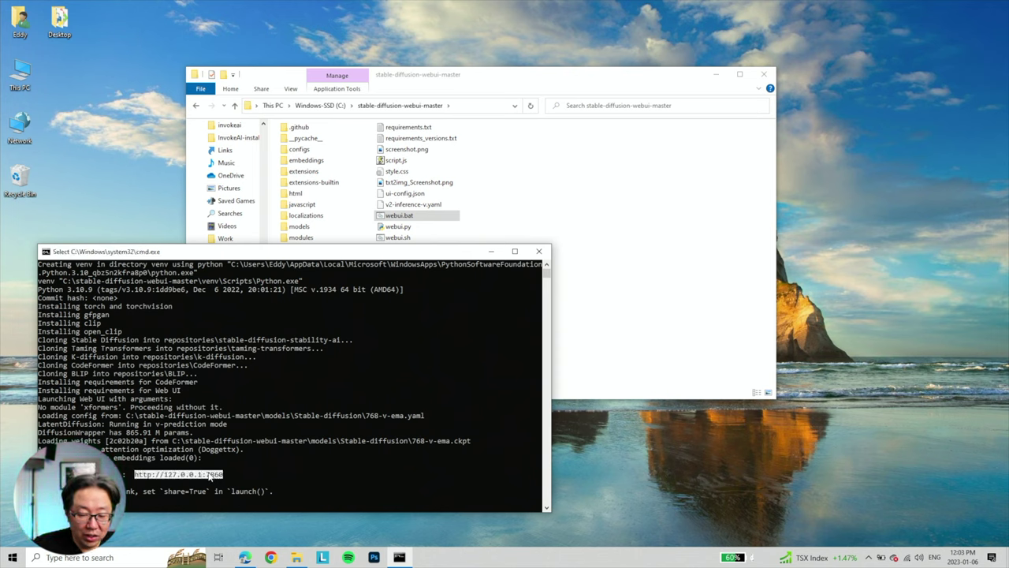
pyautogui.hotkey('ctrl', 'c')
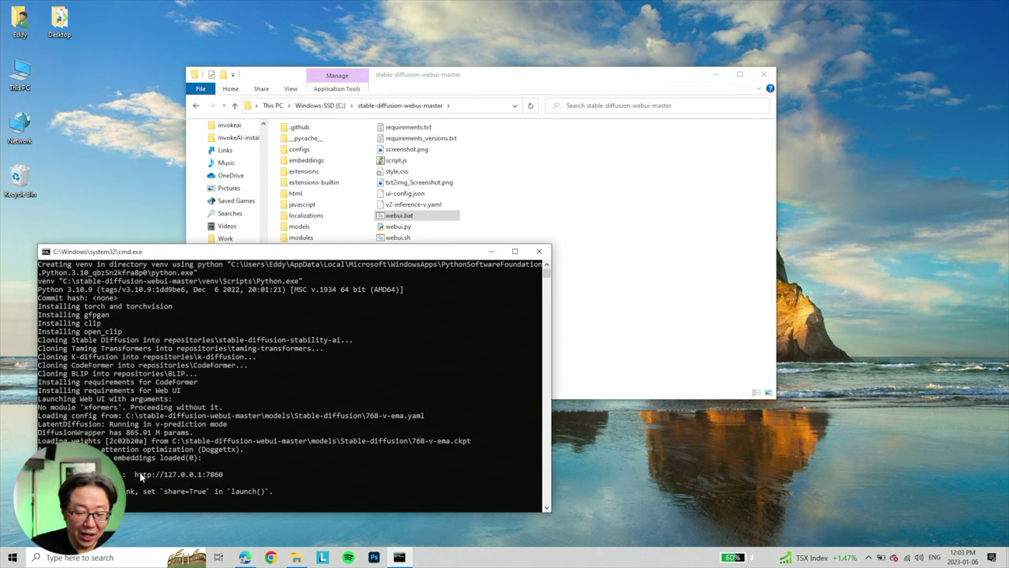
pyautogui.moveTo(137, 472); pyautogui.dragTo(222, 475)
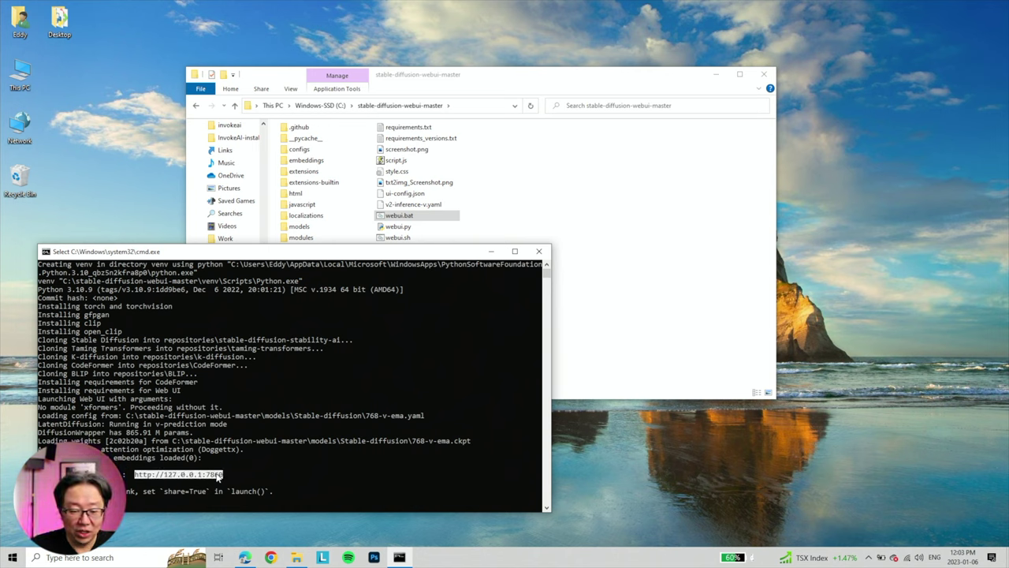
pyautogui.rightClick(218, 476)
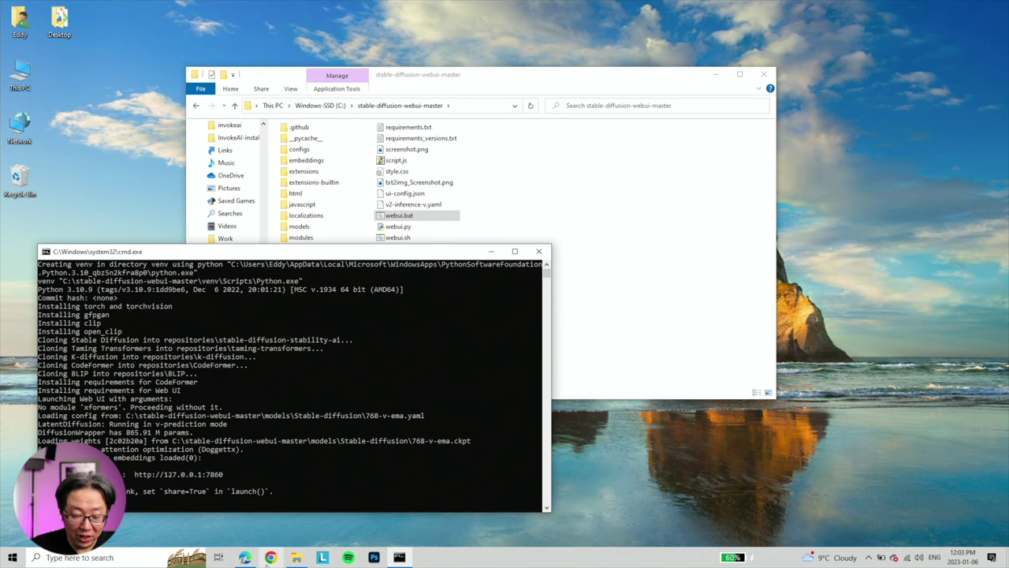
pyautogui.moveTo(251, 559)
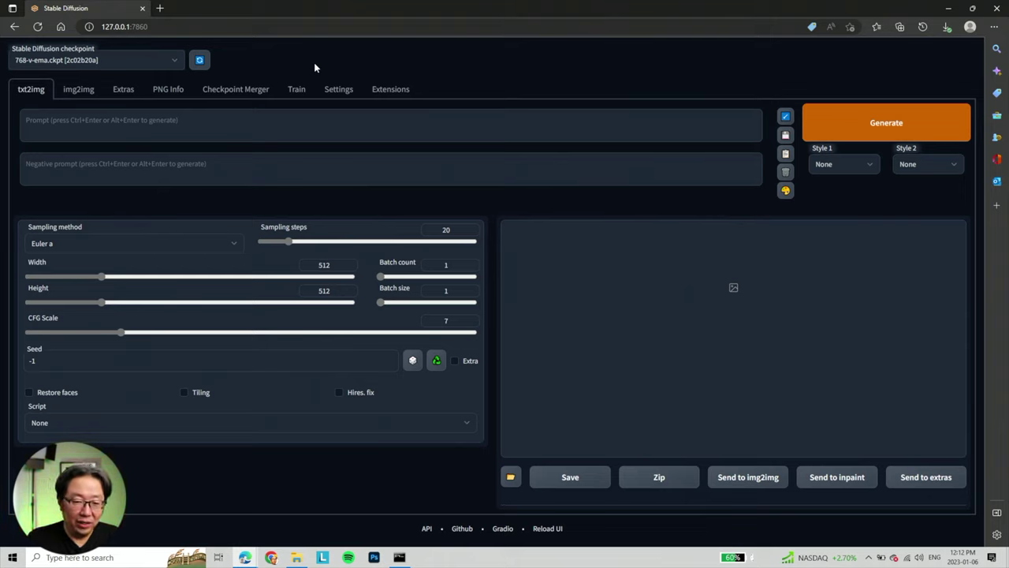
# - Select 768-v-ema.ckpt and enter the prompt "A medieval town with disco lights and a fountain, by Josef Thoma, matte painting trending on artstation HQ, concept art"
pyautogui.click(142, 60)
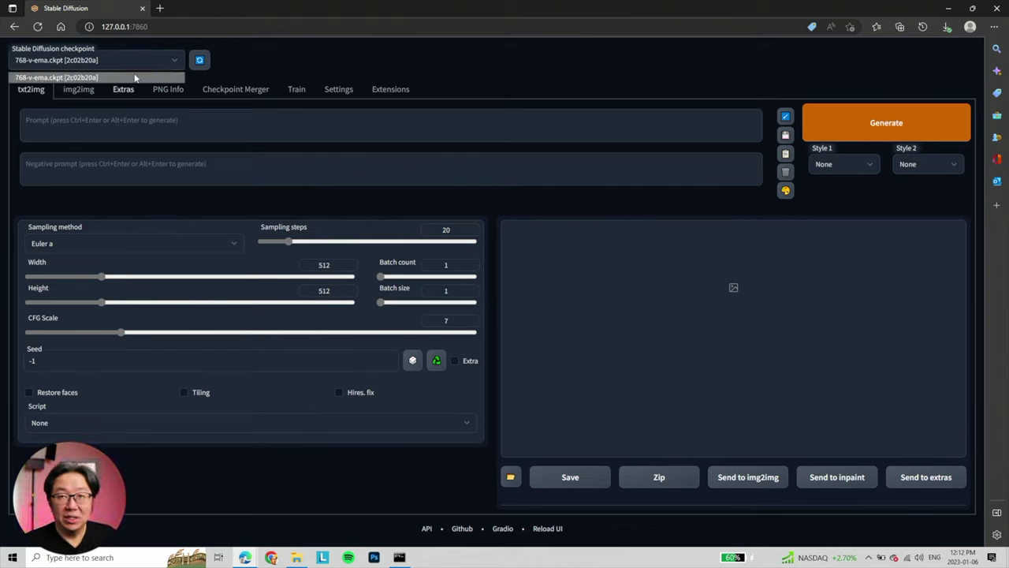
pyautogui.click(134, 77)
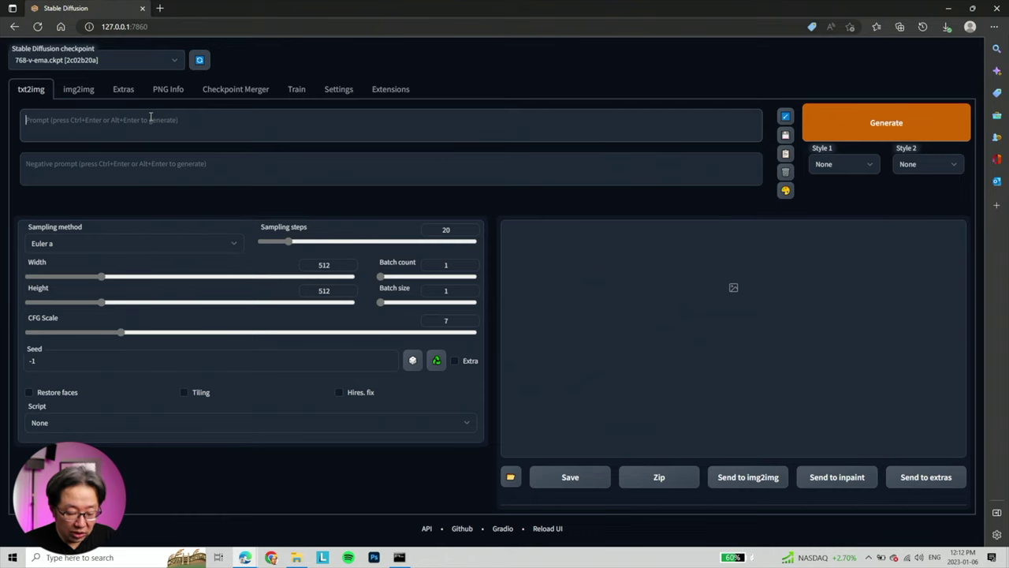
pyautogui.hotkey('ctrl', 'v')
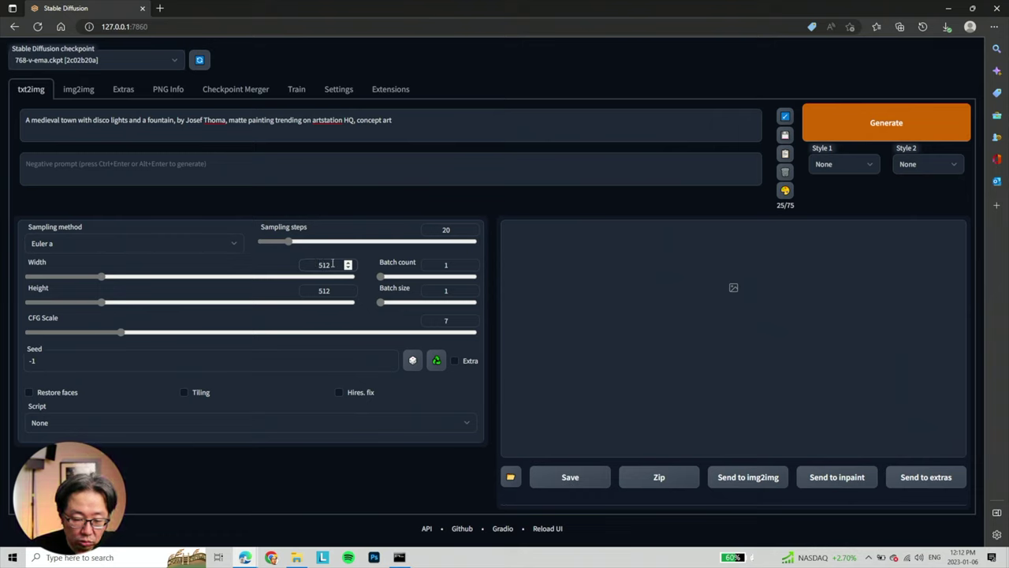
# - Set both the width and the height of the generated image to 768
pyautogui.write('768')
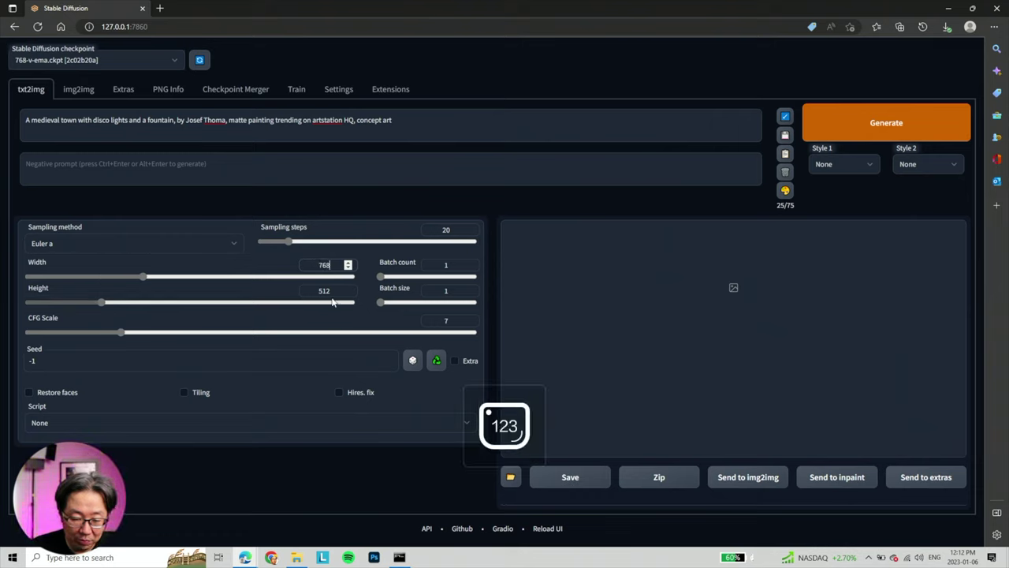
pyautogui.press('Tab')
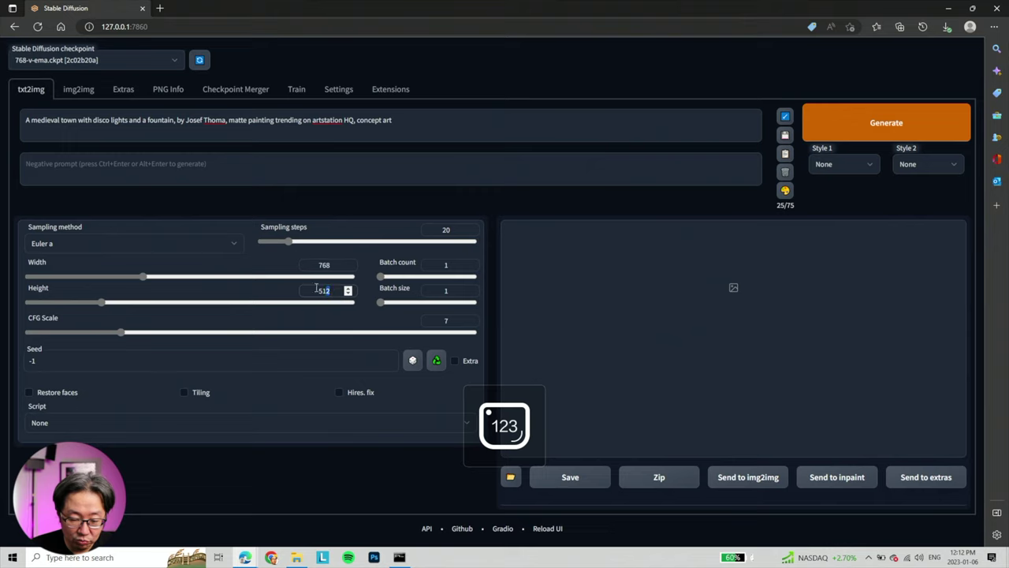
pyautogui.write('768')
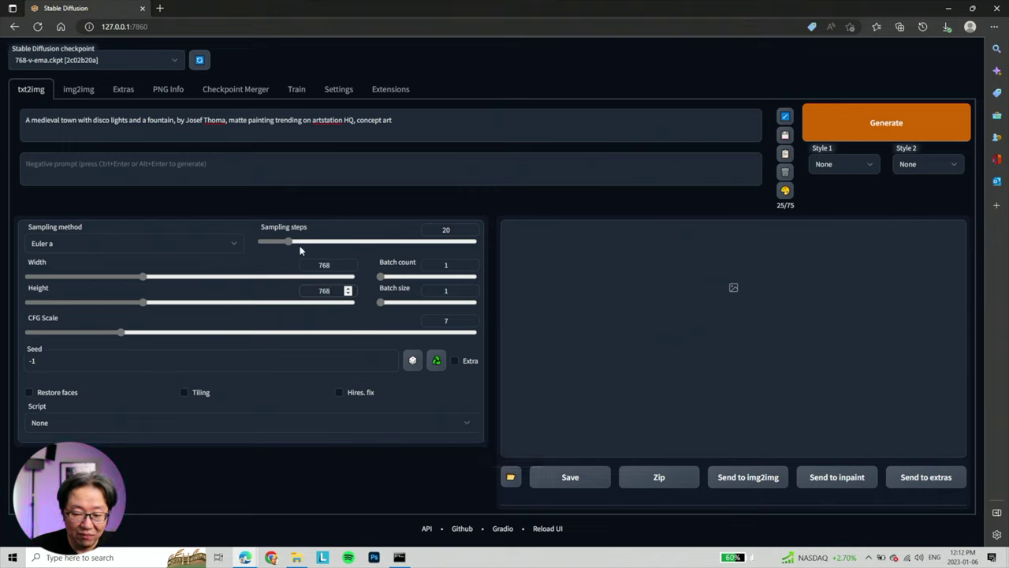